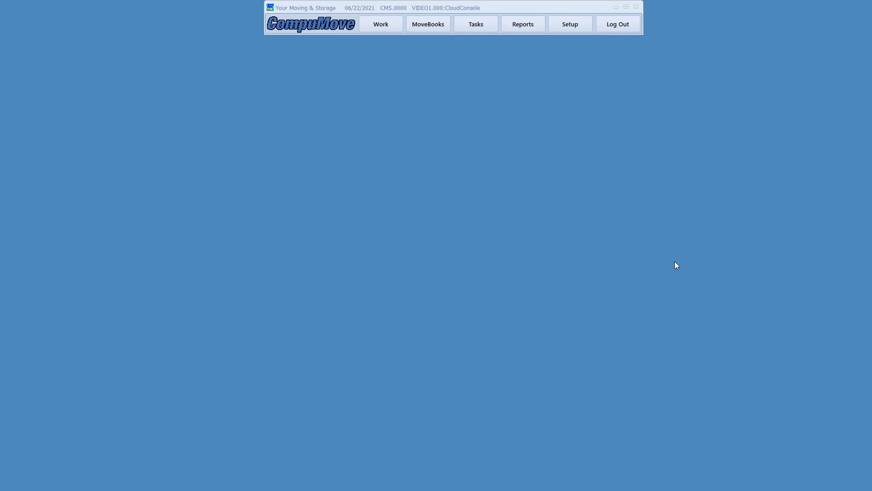
# Open the customer account detail for The Jones Corp, review its credit limit and balance due, and close the view
pyautogui.click(433, 28)
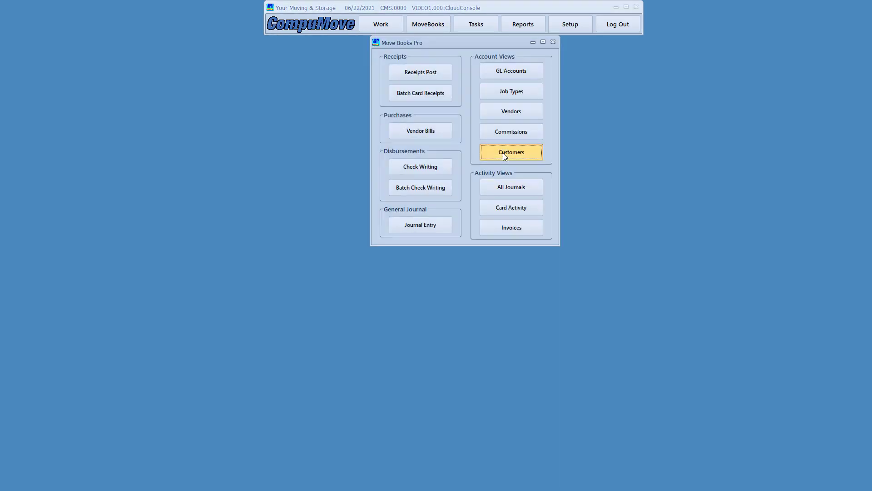
pyautogui.click(503, 153)
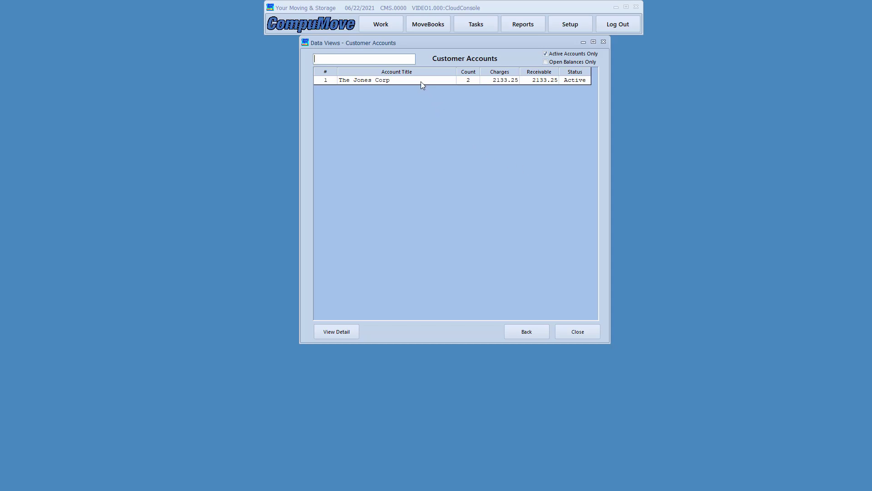
pyautogui.doubleClick(421, 79)
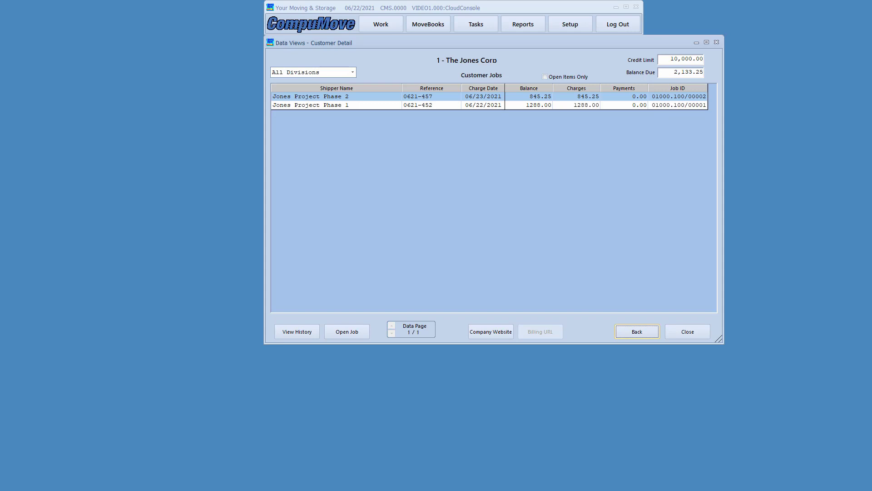
pyautogui.moveTo(619, 47)
pyautogui.mouseDown()
pyautogui.moveTo(699, 98)
pyautogui.moveTo(721, 87)
pyautogui.mouseUp()
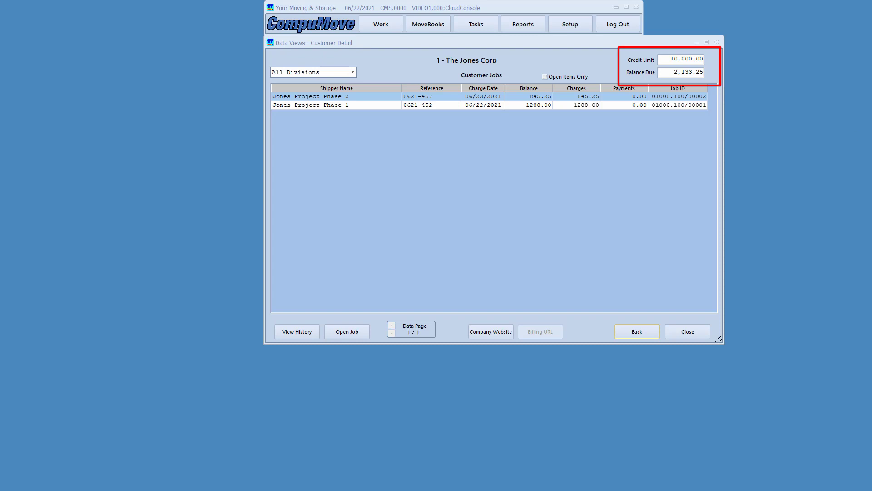
pyautogui.press('Escape')
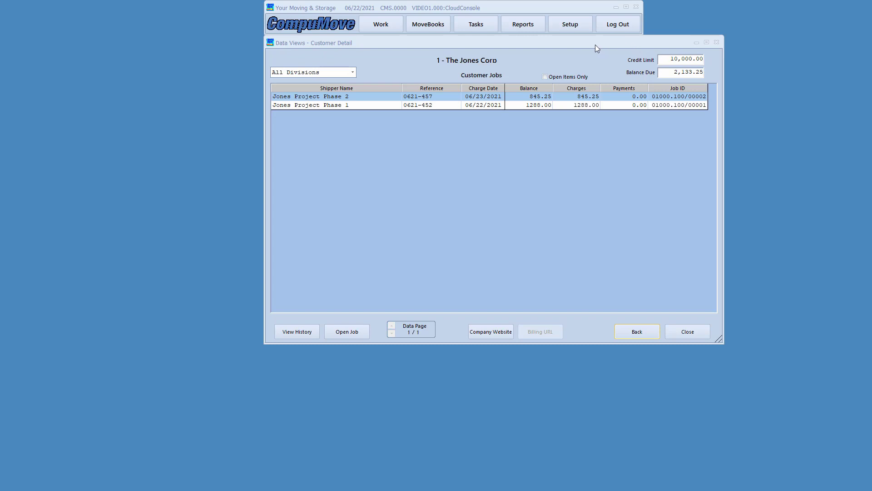
pyautogui.click(686, 331)
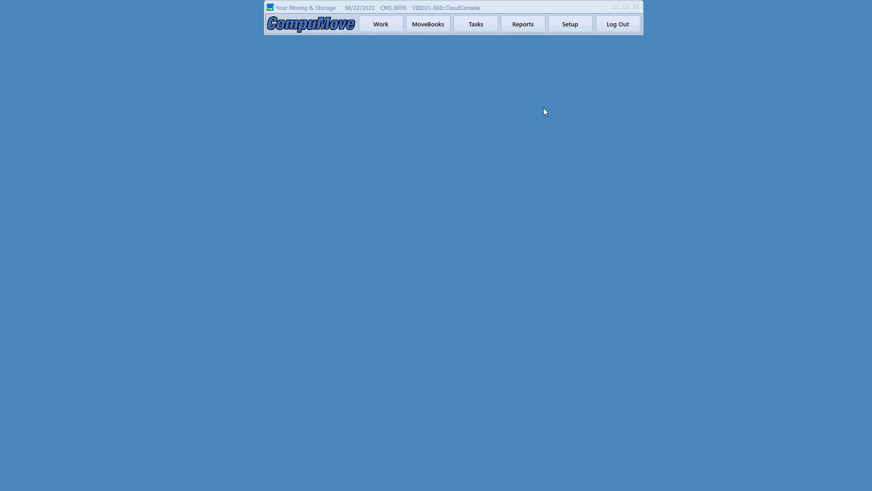
# Open the Consolidated Invoicing report and look up the jobs to invoice for customer account The Jones Corp
pyautogui.click(525, 27)
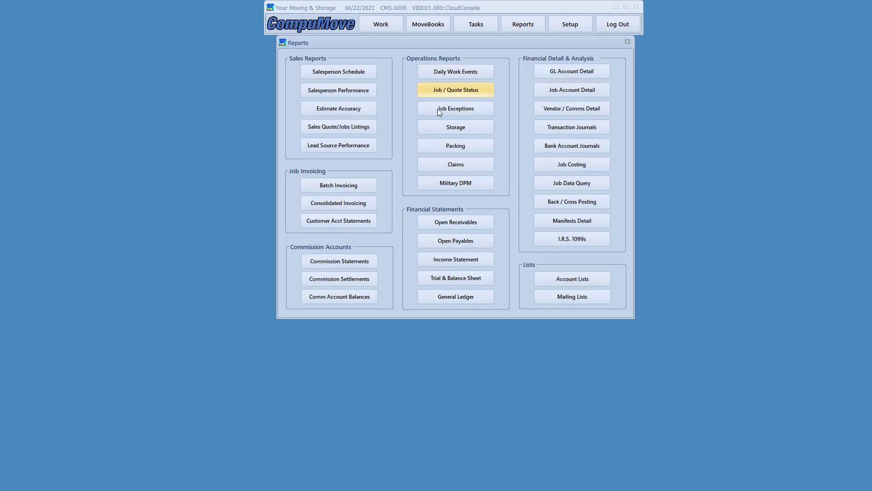
pyautogui.click(346, 203)
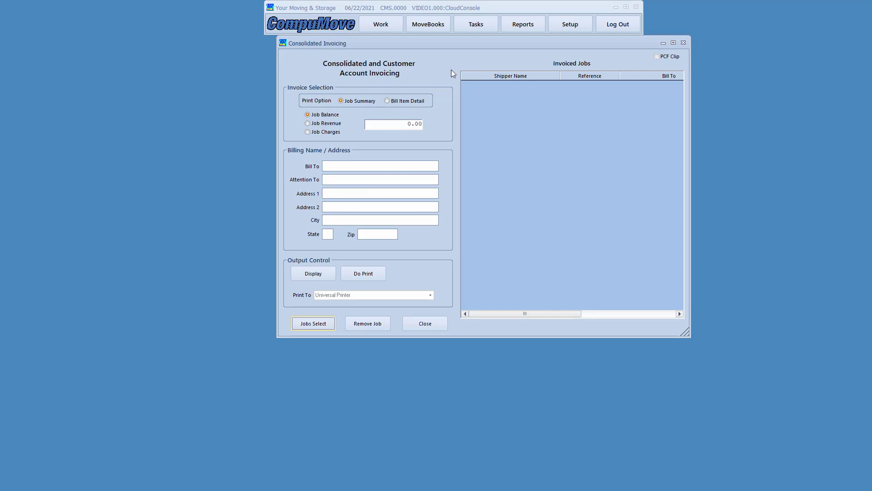
pyautogui.moveTo(457, 45); pyautogui.dragTo(424, 64)
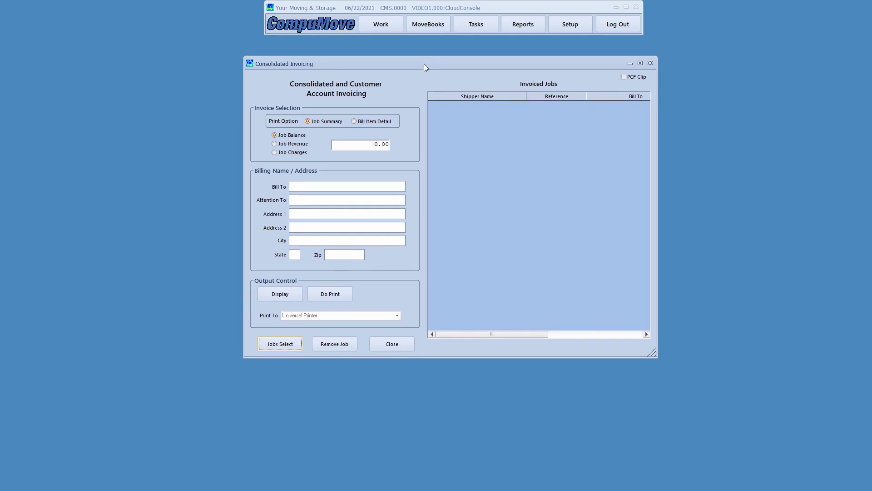
pyautogui.click(285, 347)
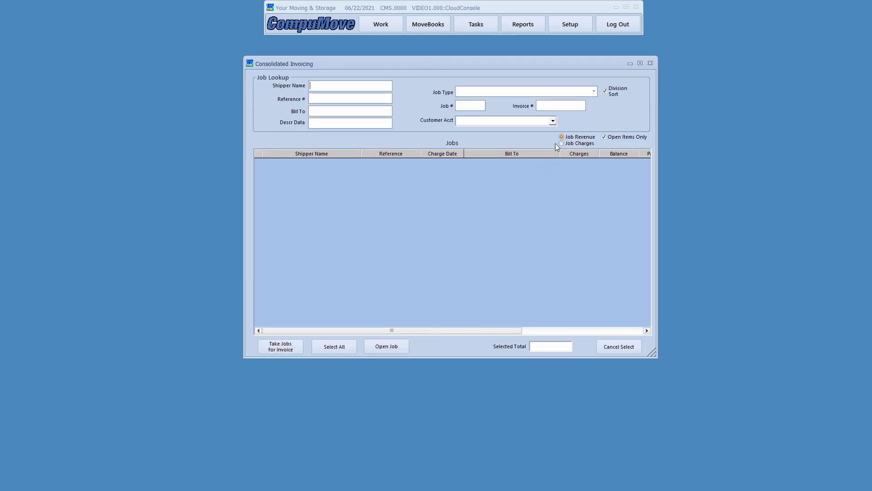
pyautogui.click(553, 121)
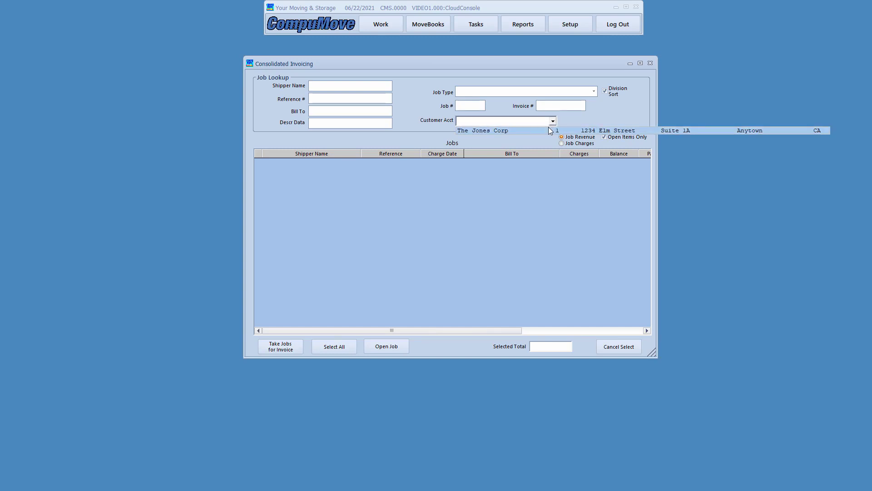
pyautogui.click(549, 127)
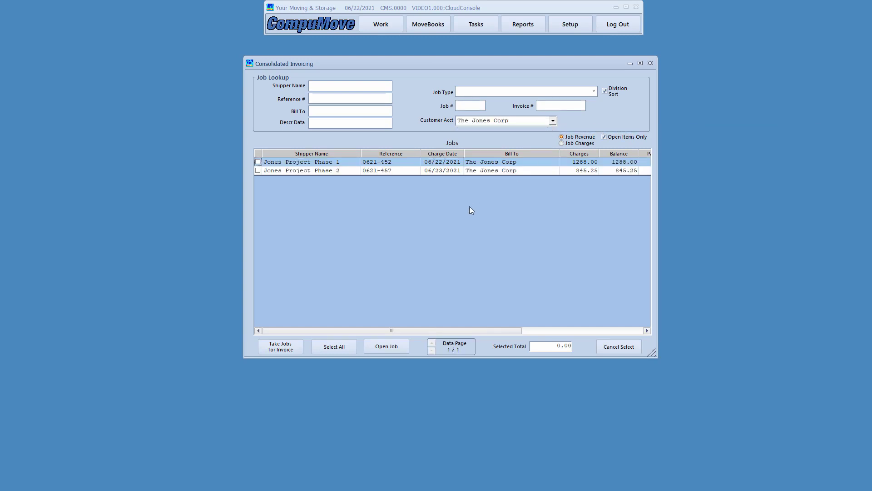
# Select Jones Project Phase 1 and Phase 2, check their charges and selected total, and take both jobs for the invoice
pyautogui.click(340, 163)
pyautogui.click(339, 171)
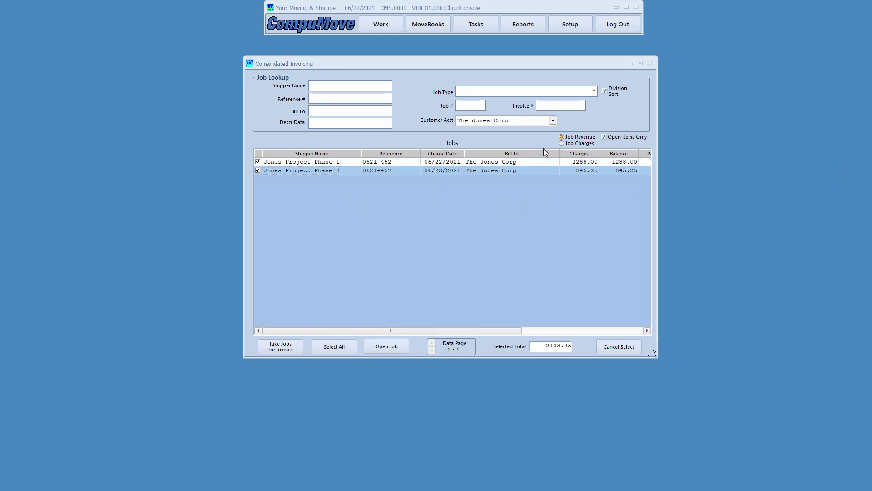
pyautogui.moveTo(552, 144); pyautogui.dragTo(643, 181)
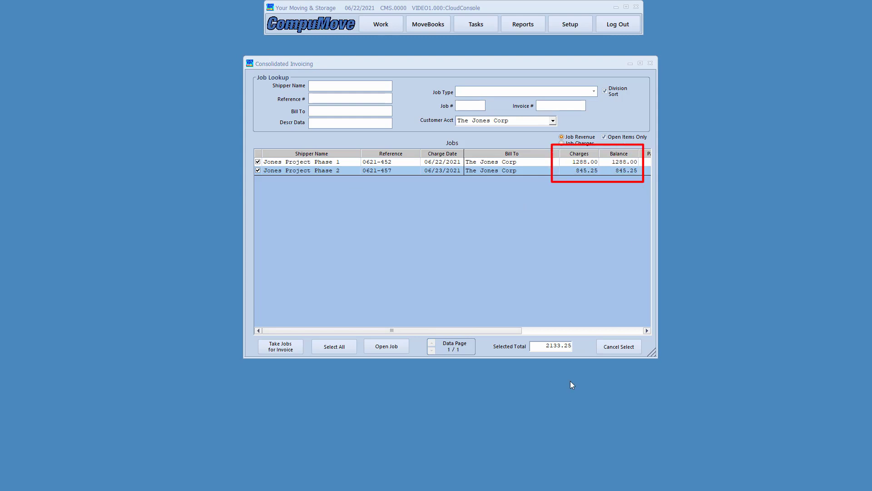
pyautogui.moveTo(487, 330)
pyautogui.mouseDown()
pyautogui.moveTo(522, 359)
pyautogui.moveTo(577, 363)
pyautogui.mouseUp()
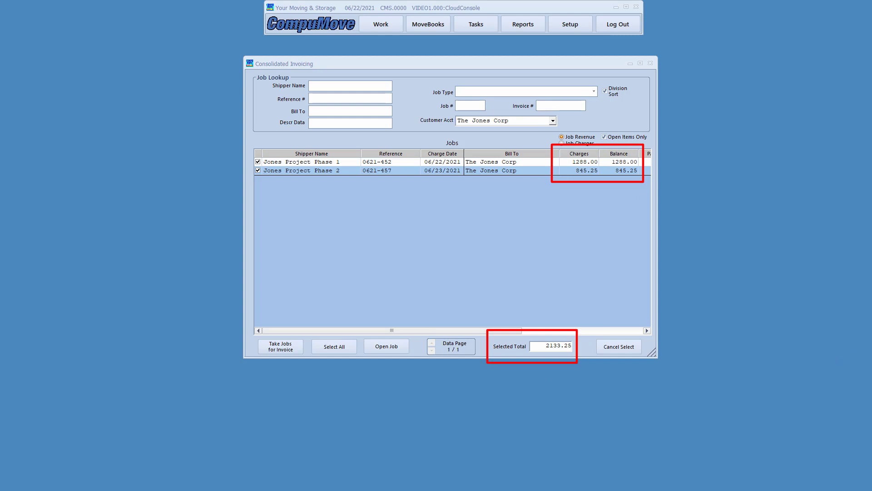
pyautogui.press('Escape')
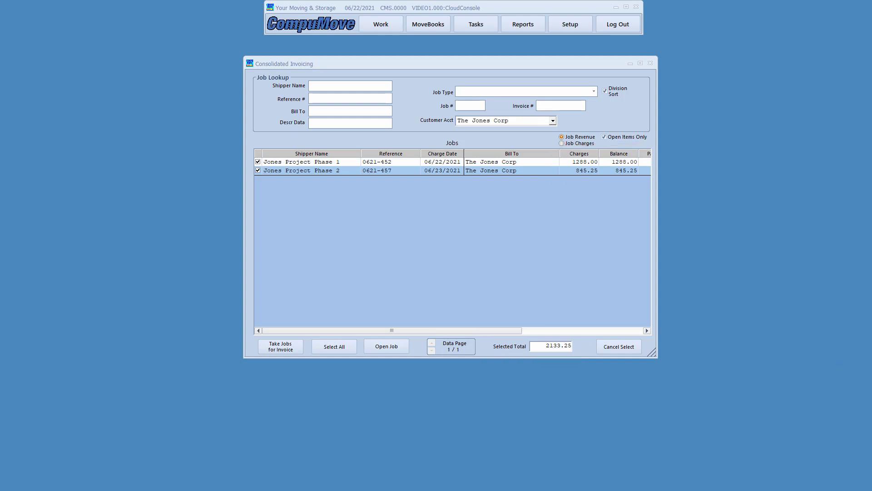
pyautogui.click(274, 347)
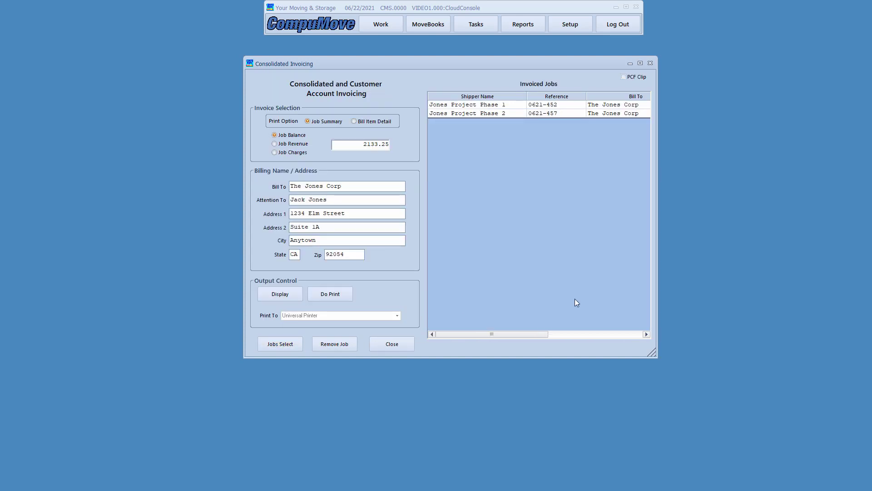
# Widen and reposition the Consolidated Invoicing window to show the job amounts, and review the available print options
pyautogui.moveTo(653, 353); pyautogui.dragTo(801, 354)
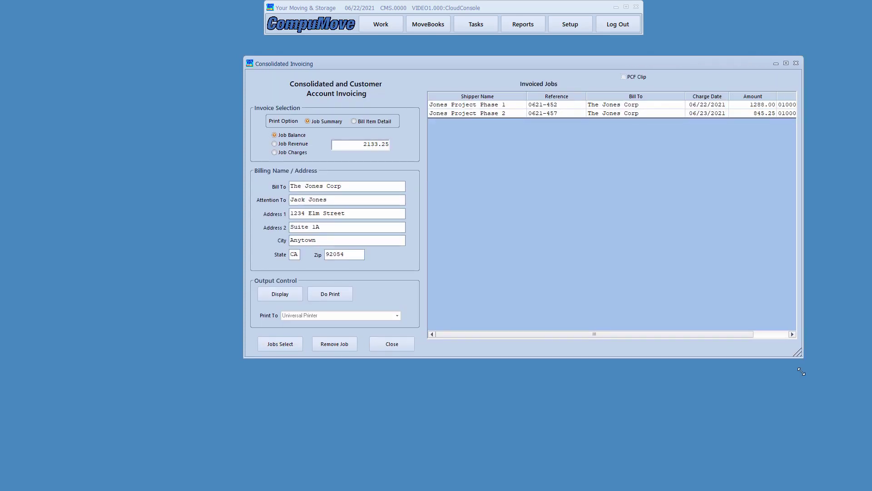
pyautogui.moveTo(602, 64); pyautogui.dragTo(524, 74)
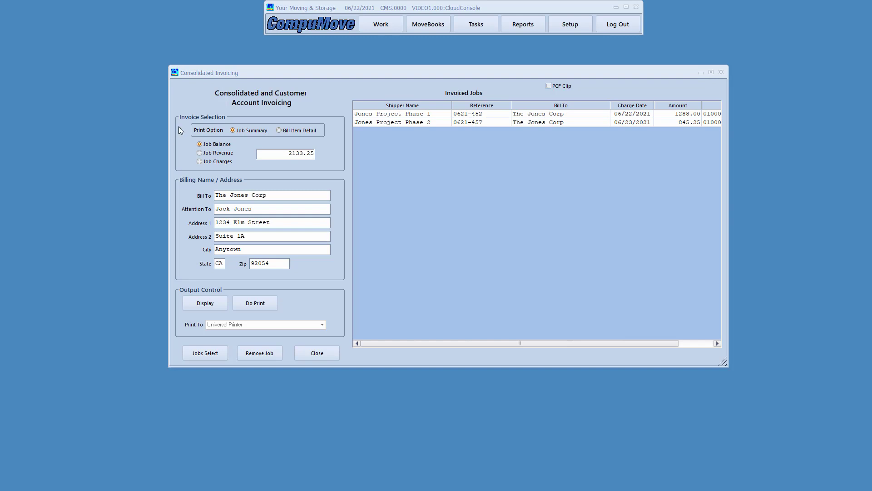
pyautogui.moveTo(183, 119)
pyautogui.mouseDown()
pyautogui.moveTo(272, 142)
pyautogui.moveTo(335, 142)
pyautogui.mouseUp()
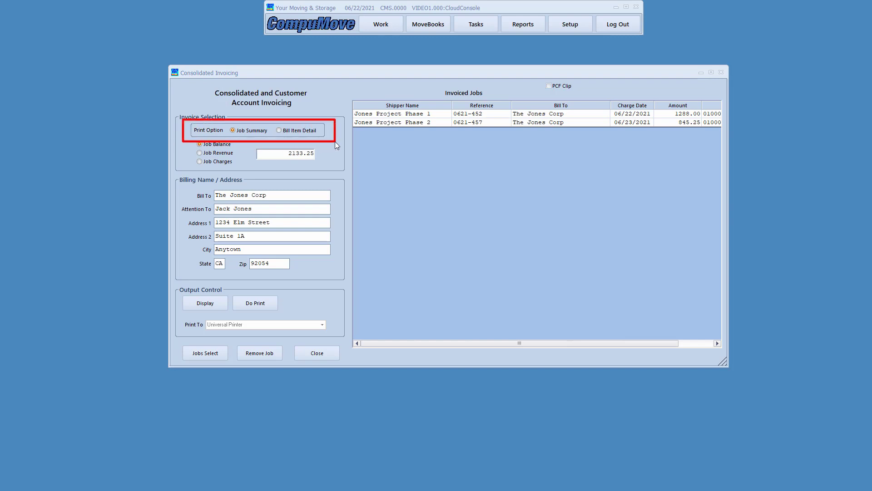
pyautogui.moveTo(224, 122)
pyautogui.mouseDown()
pyautogui.moveTo(239, 135)
pyautogui.moveTo(328, 141)
pyautogui.mouseUp()
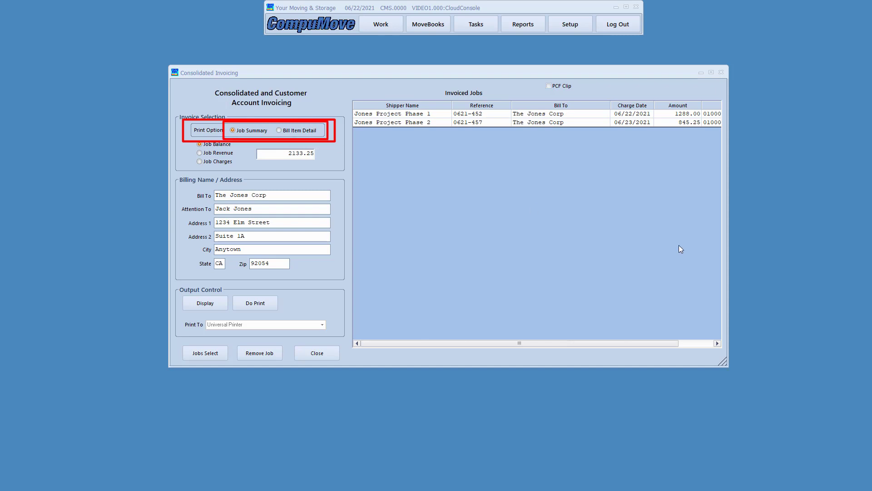
pyautogui.press('Escape')
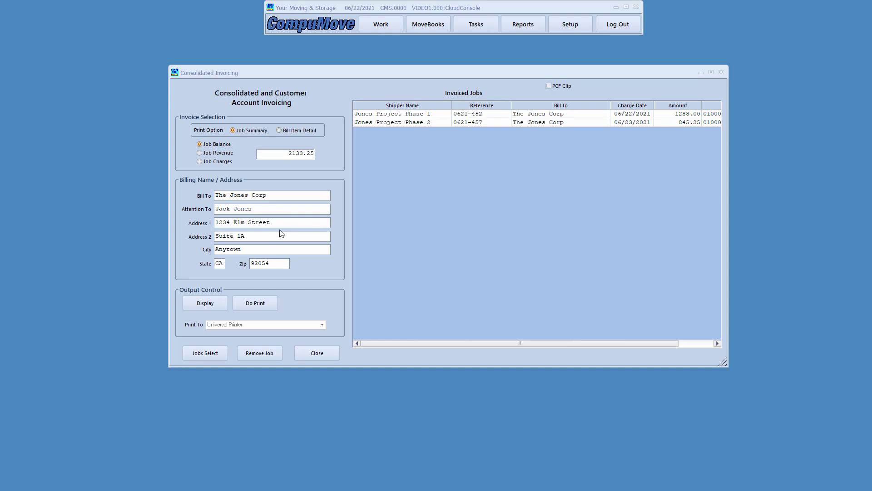
# Preview the Job Summary invoice, examine its billing details, job lines and balance due, and close it without accepting it for job histories
pyautogui.click(213, 305)
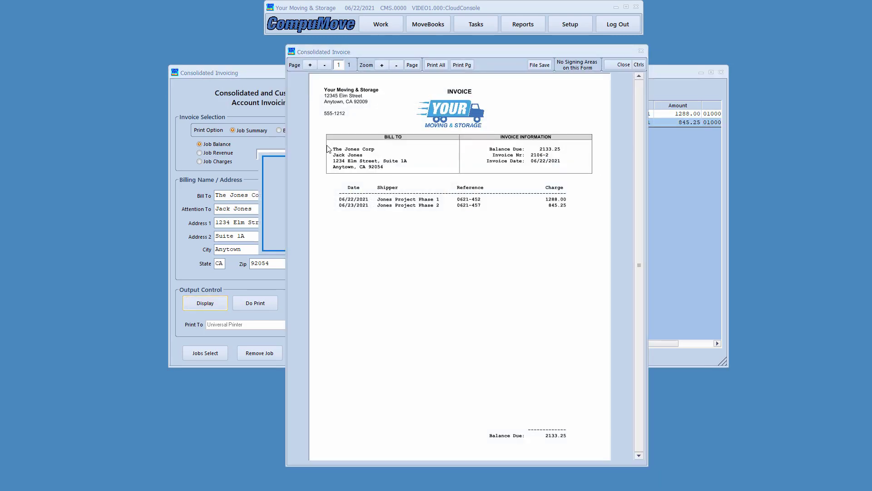
pyautogui.moveTo(323, 141)
pyautogui.mouseDown()
pyautogui.moveTo(352, 175)
pyautogui.moveTo(433, 181)
pyautogui.mouseUp()
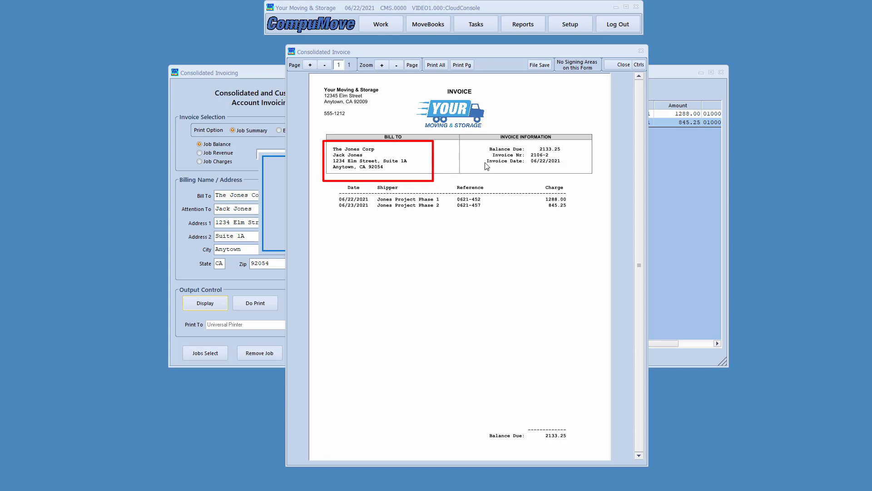
pyautogui.moveTo(478, 141); pyautogui.dragTo(583, 171)
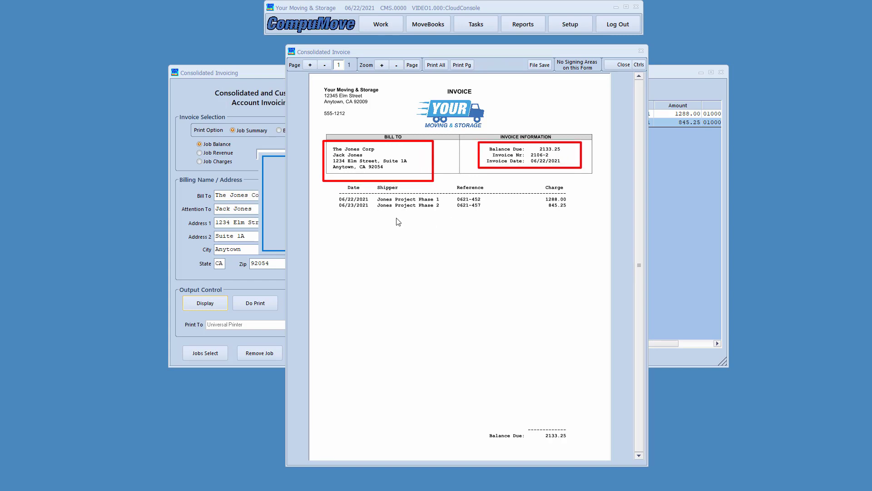
pyautogui.moveTo(329, 182)
pyautogui.mouseDown()
pyautogui.moveTo(391, 222)
pyautogui.moveTo(578, 225)
pyautogui.mouseUp()
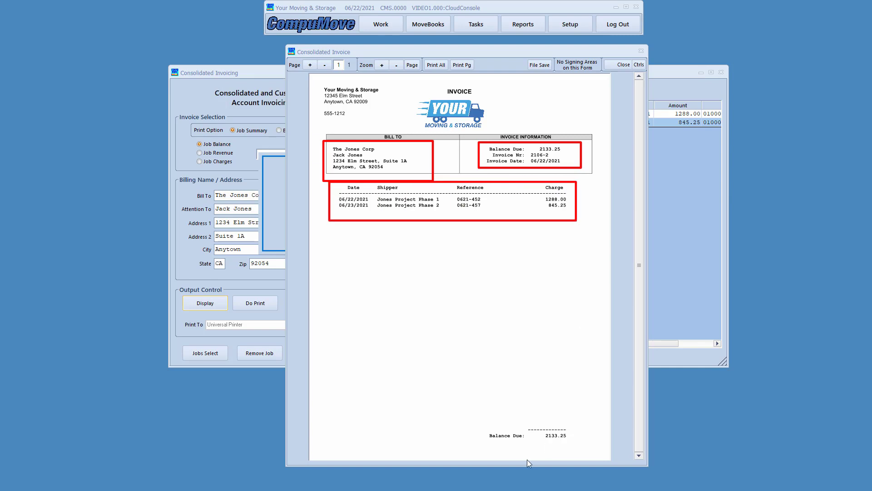
pyautogui.moveTo(477, 425); pyautogui.dragTo(578, 443)
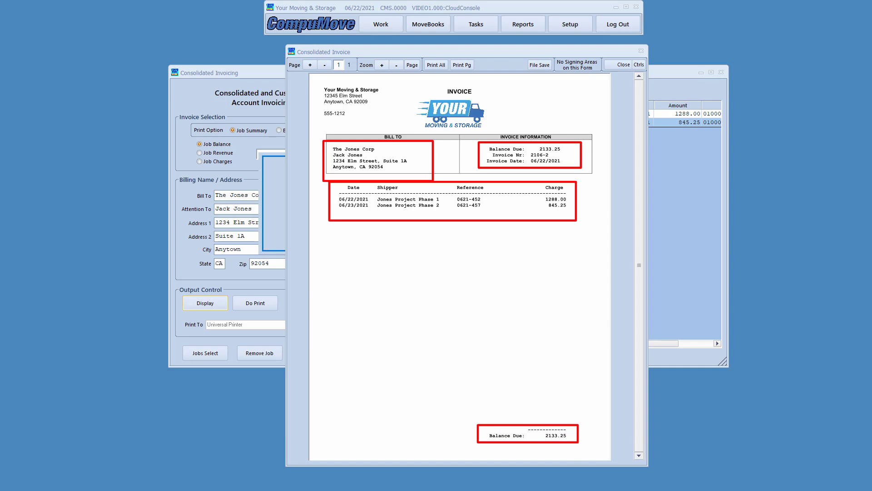
pyautogui.press('Escape')
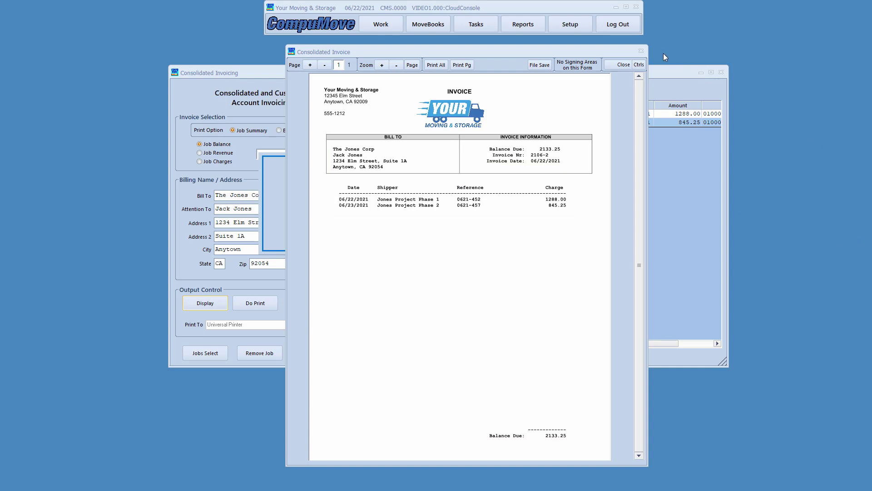
pyautogui.click(623, 65)
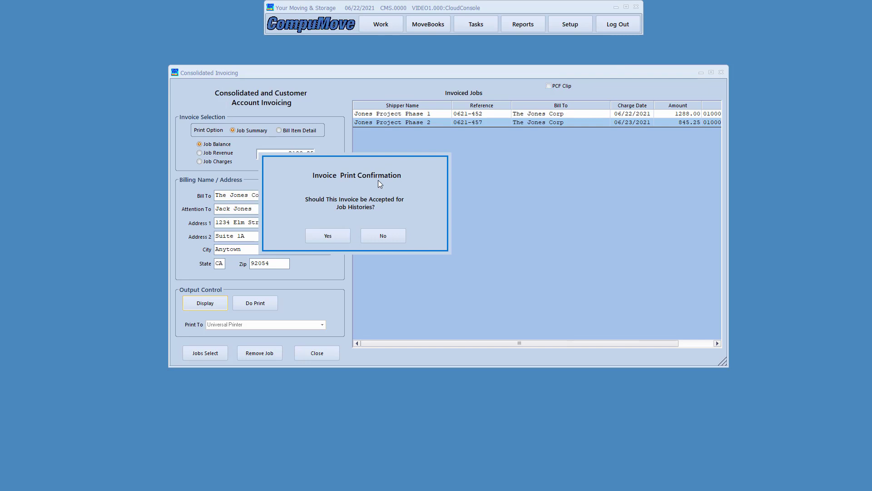
pyautogui.click(386, 235)
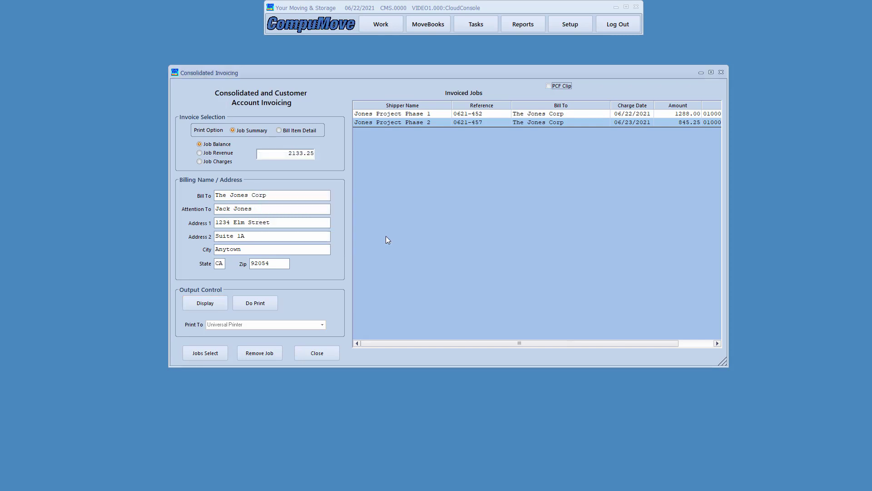
# Set the print option to Bill Item Detail and display the invoice to examine each job's service charges and the balance due
pyautogui.click(295, 132)
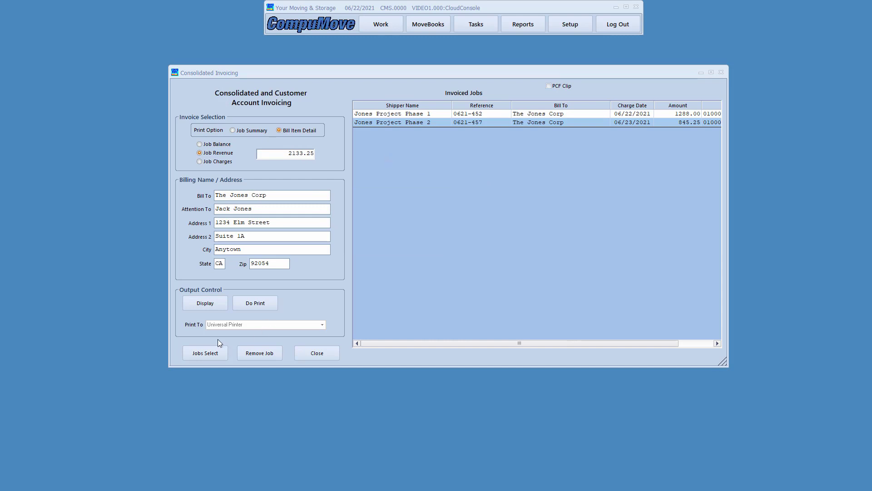
pyautogui.click(200, 308)
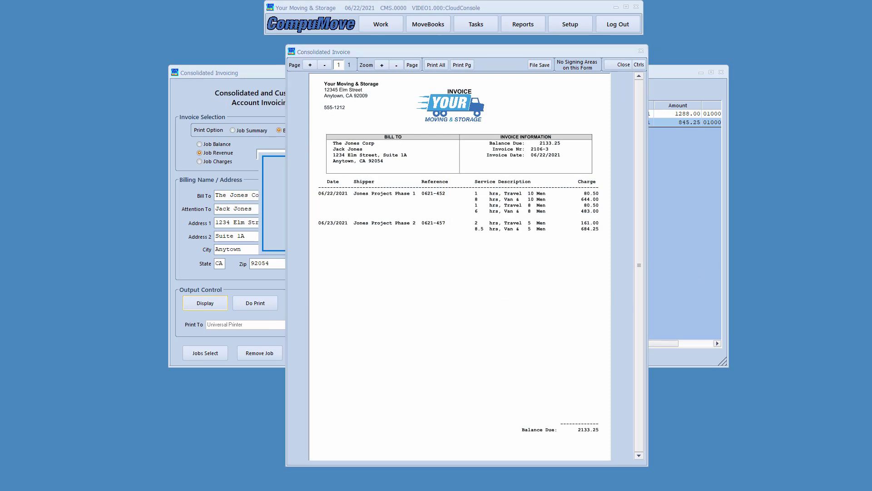
pyautogui.moveTo(306, 176)
pyautogui.mouseDown()
pyautogui.moveTo(350, 203)
pyautogui.moveTo(608, 221)
pyautogui.mouseUp()
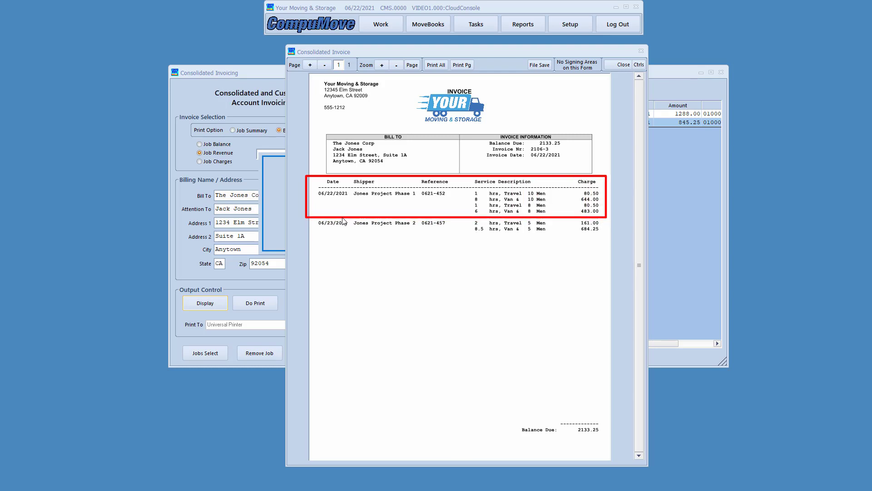
pyautogui.moveTo(313, 216)
pyautogui.mouseDown()
pyautogui.moveTo(337, 233)
pyautogui.moveTo(609, 241)
pyautogui.mouseUp()
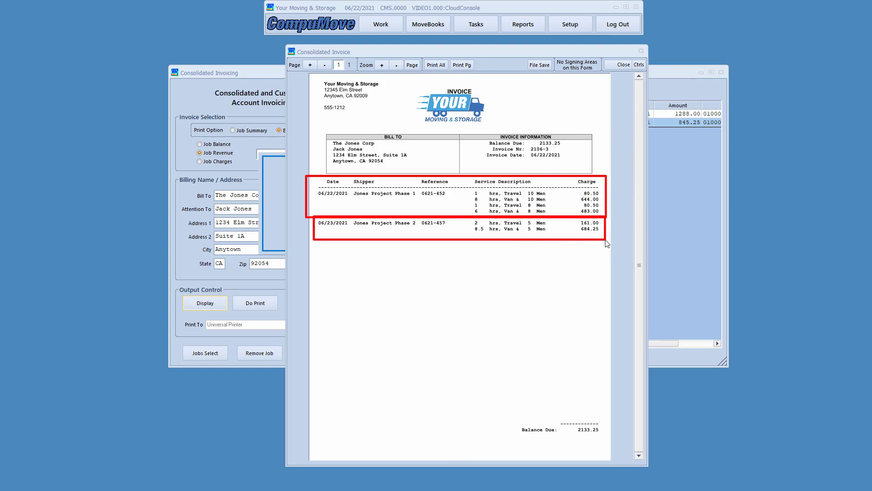
pyautogui.moveTo(507, 413)
pyautogui.mouseDown()
pyautogui.moveTo(598, 457)
pyautogui.moveTo(612, 446)
pyautogui.mouseUp()
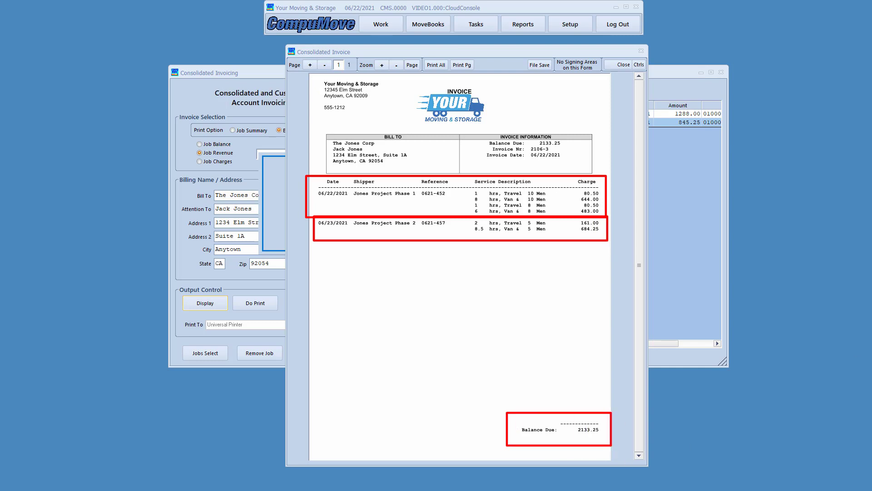
# Close the Bill Item Detail invoice preview, accept the invoice for job histories, and leave Consolidated Invoicing
pyautogui.press('Escape')
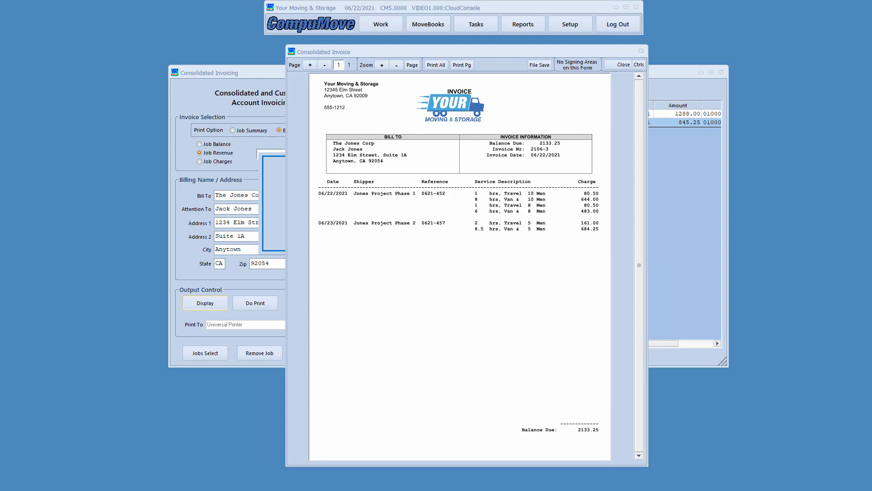
pyautogui.click(617, 64)
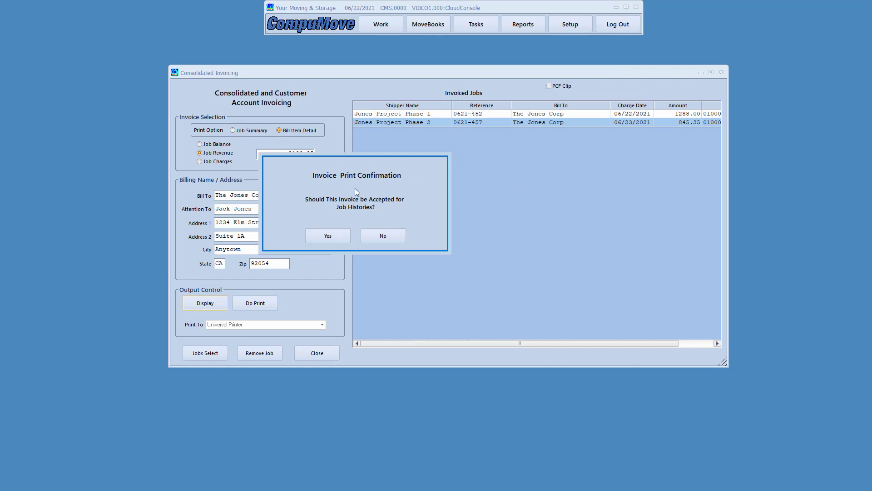
pyautogui.click(326, 237)
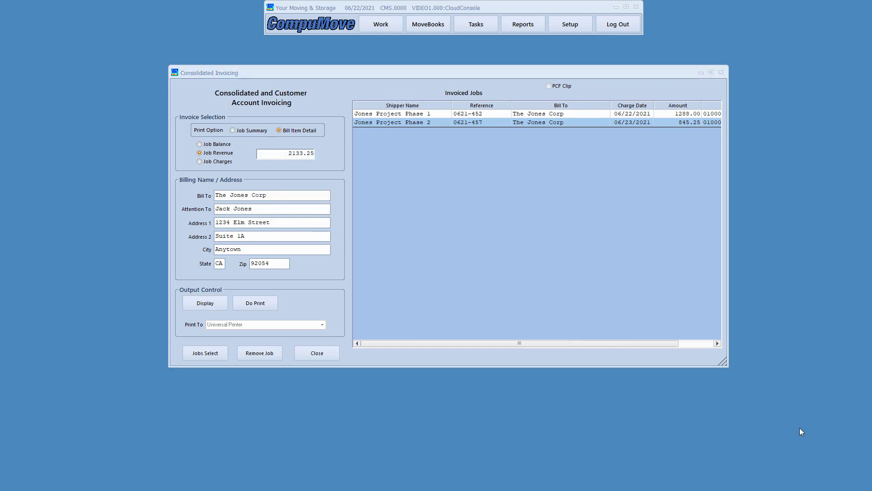
pyautogui.click(320, 355)
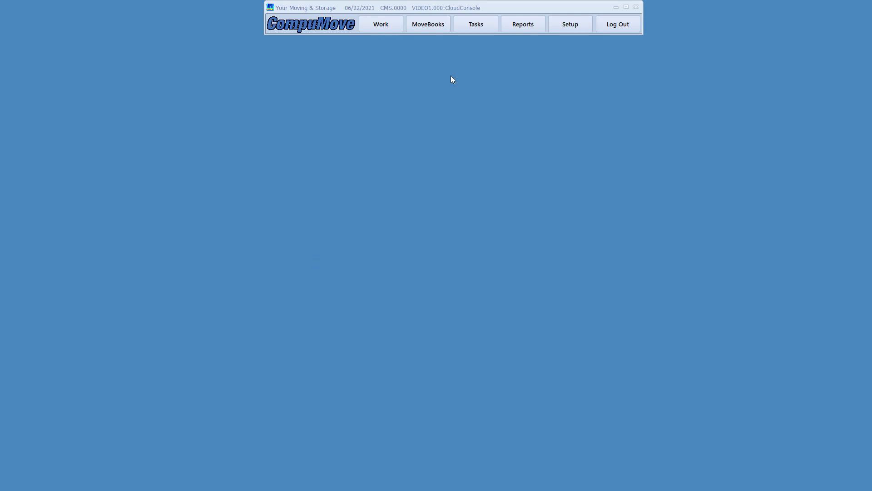
# Open the Invoice Register and examine The Jones Corp's open invoice, including its invoice number and individual job balances
pyautogui.click(433, 25)
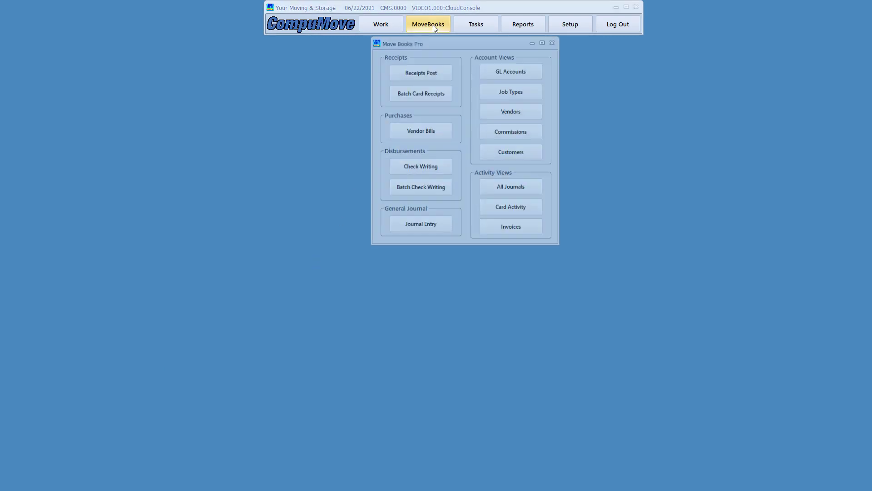
pyautogui.click(509, 228)
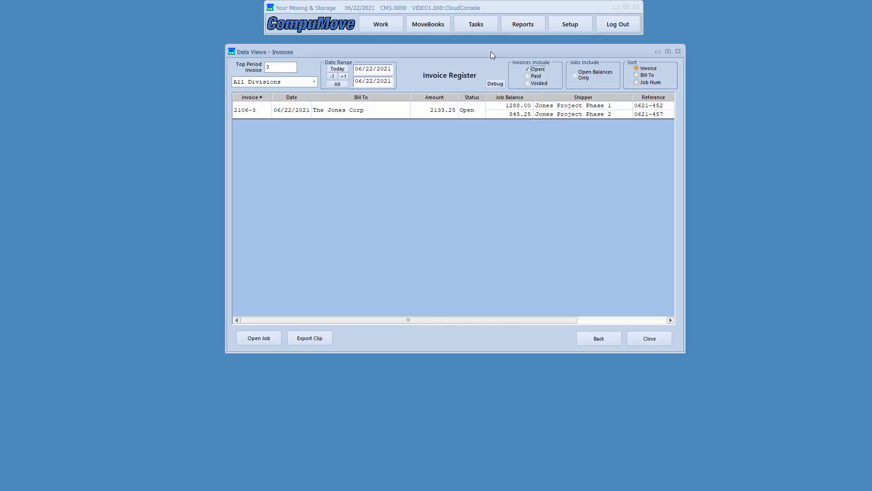
pyautogui.moveTo(491, 51); pyautogui.dragTo(481, 56)
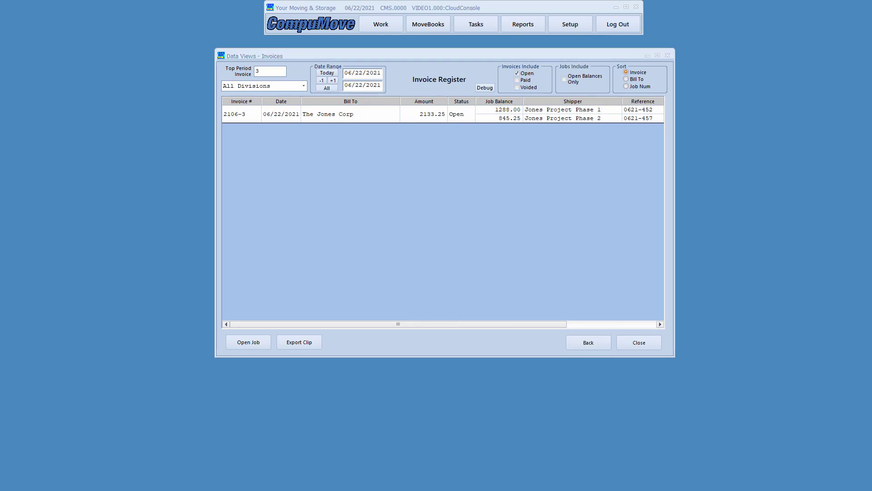
pyautogui.moveTo(219, 97)
pyautogui.mouseDown()
pyautogui.moveTo(285, 131)
pyautogui.moveTo(263, 130)
pyautogui.mouseUp()
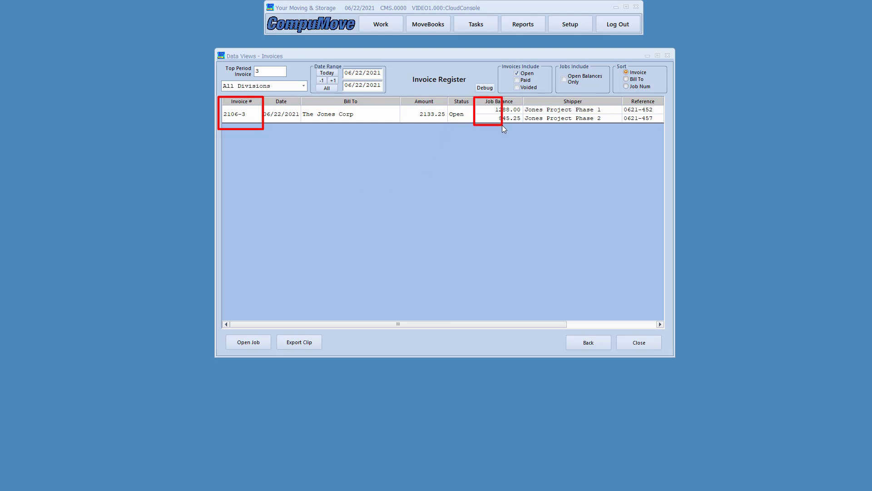
pyautogui.moveTo(502, 126); pyautogui.dragTo(528, 127)
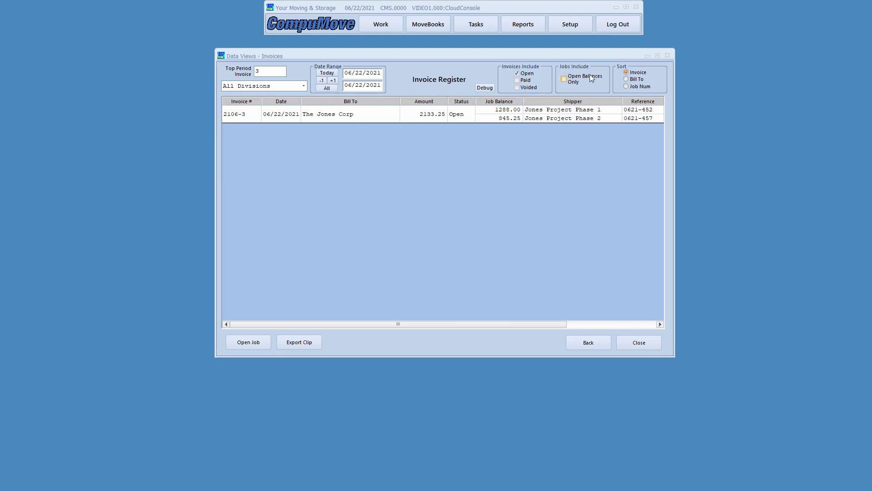
# Move the Invoice Register clear of the work area and start a receipt posting as a new deposit dated 06/22/2021
pyautogui.moveTo(514, 55); pyautogui.dragTo(479, 333)
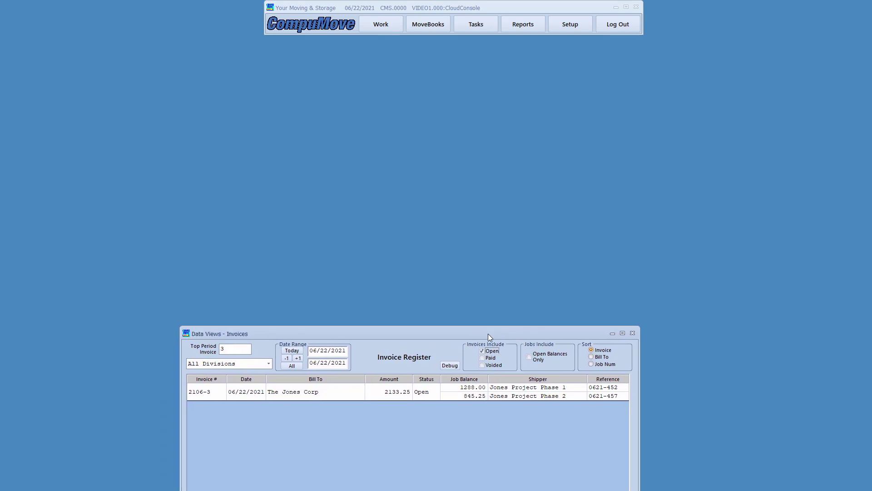
pyautogui.click(426, 25)
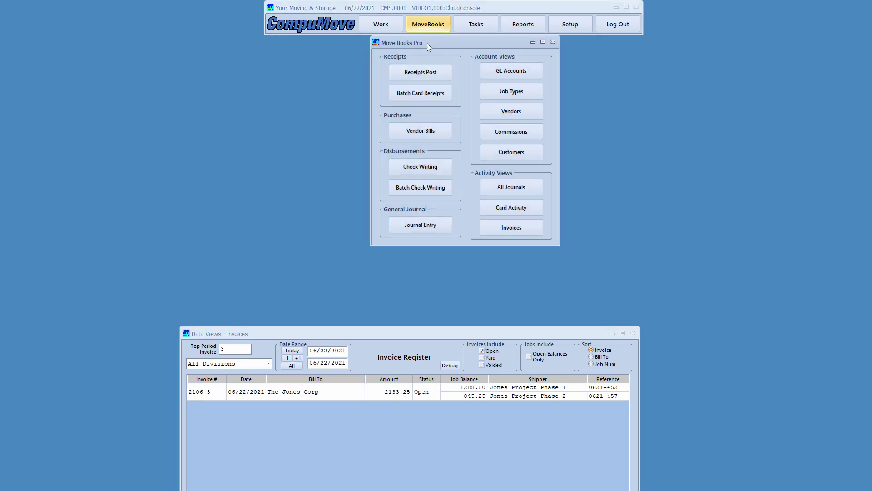
pyautogui.click(422, 74)
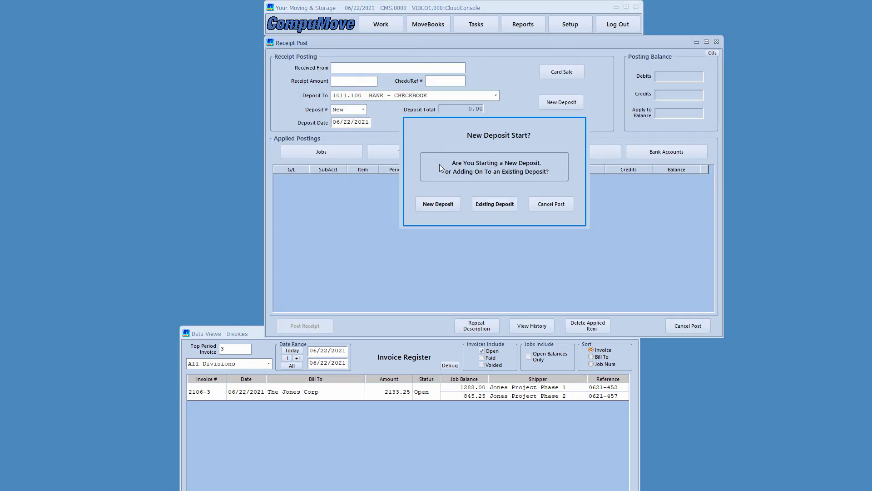
pyautogui.click(439, 204)
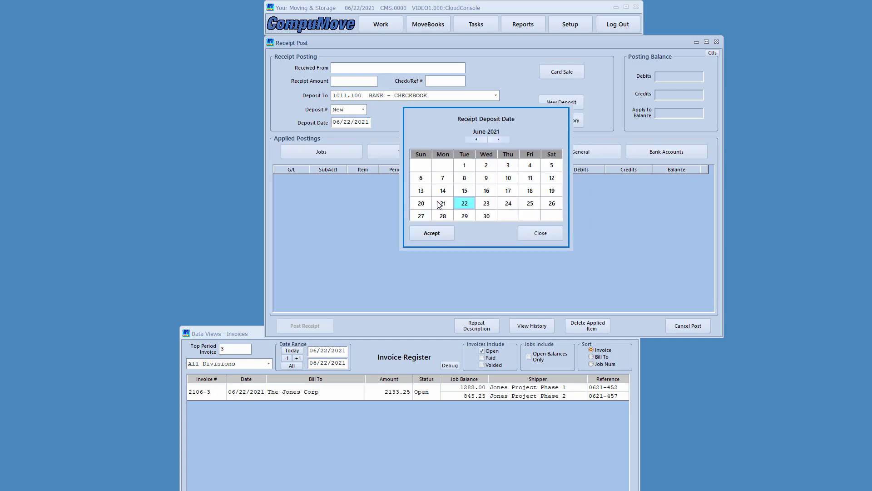
pyautogui.click(430, 232)
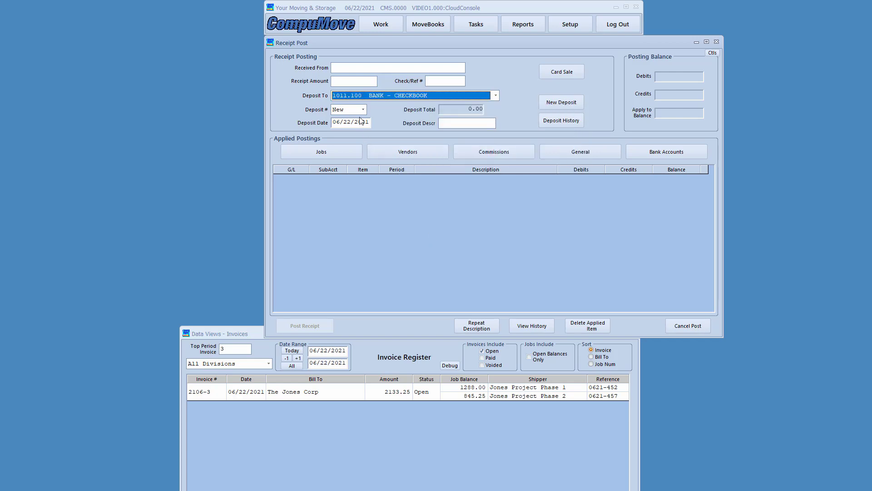
# Set the receipt amount to The Jones Corp invoice total of 2133.25
pyautogui.click(350, 82)
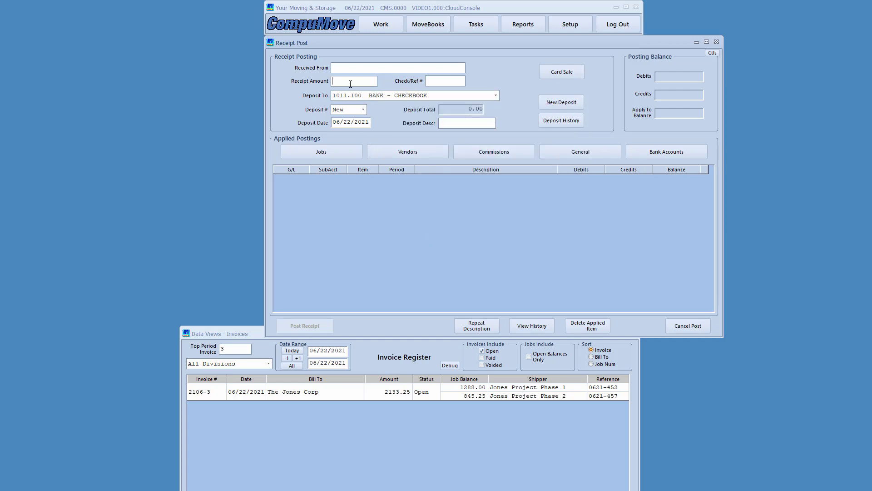
pyautogui.write('2133.235')
pyautogui.press('Tab')
# Look up the jobs by The Jones Corp's invoice number and apply the receipt as full pay to Jones Project Phase 1 and Phase 2
pyautogui.click(319, 153)
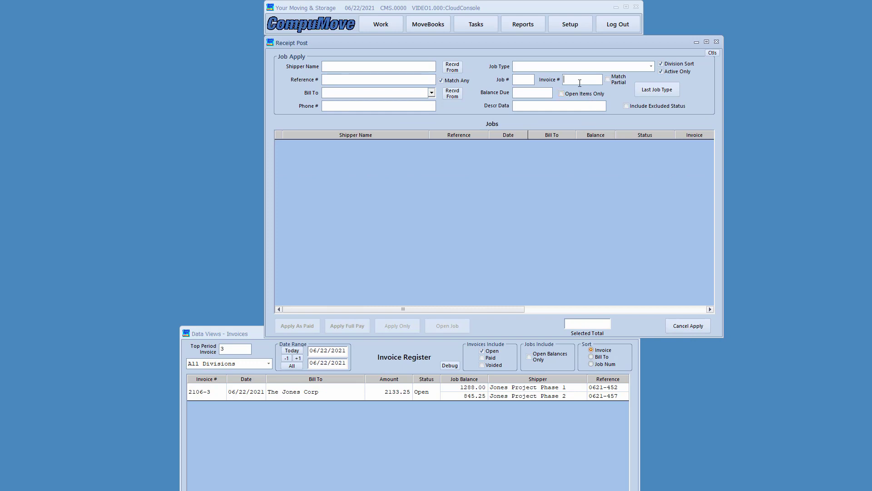
pyautogui.write('2106-3')
pyautogui.press('Return')
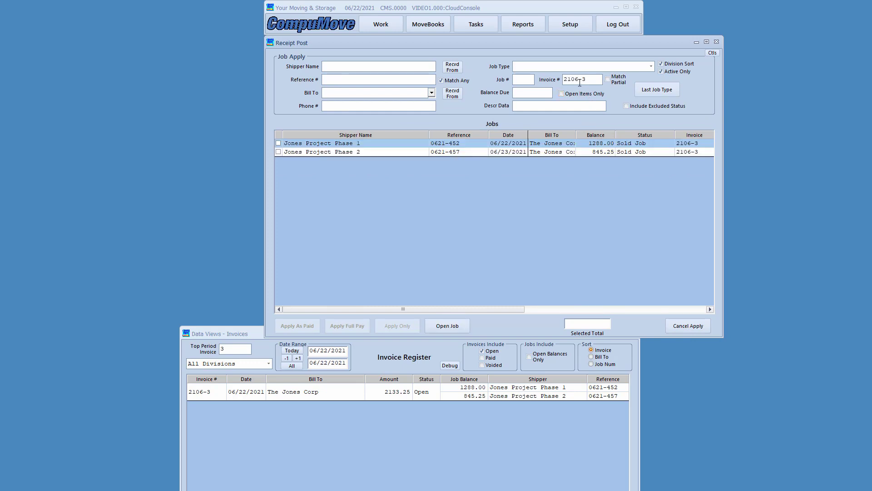
pyautogui.doubleClick(384, 143)
pyautogui.doubleClick(375, 151)
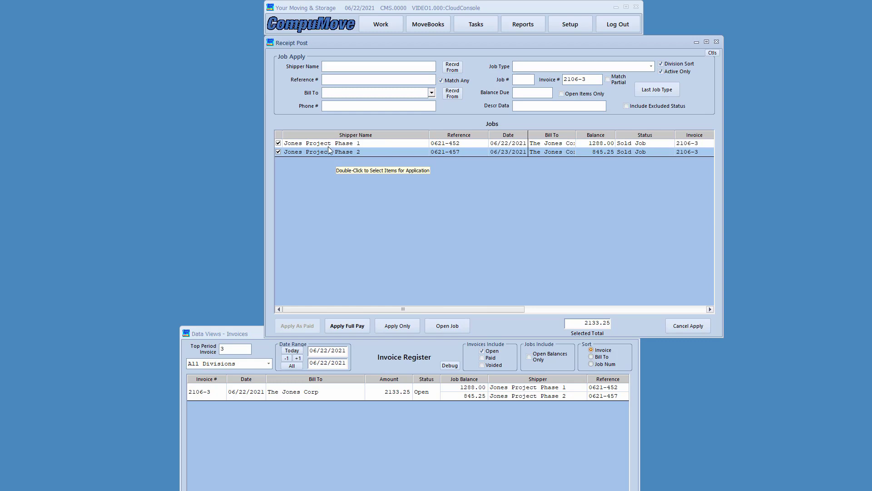
pyautogui.click(354, 325)
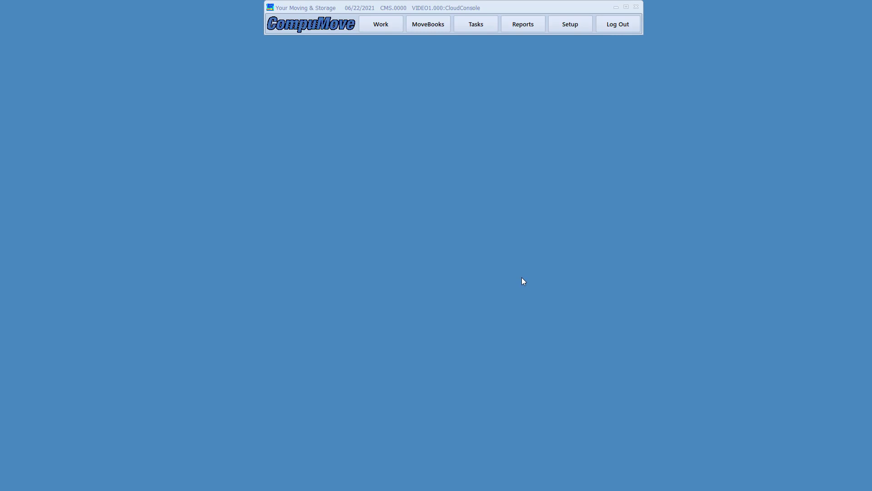
# Open Customer Account Statements, reposition its window, and review the Open Item and Activity statement options for The Jones Corp
pyautogui.click(524, 25)
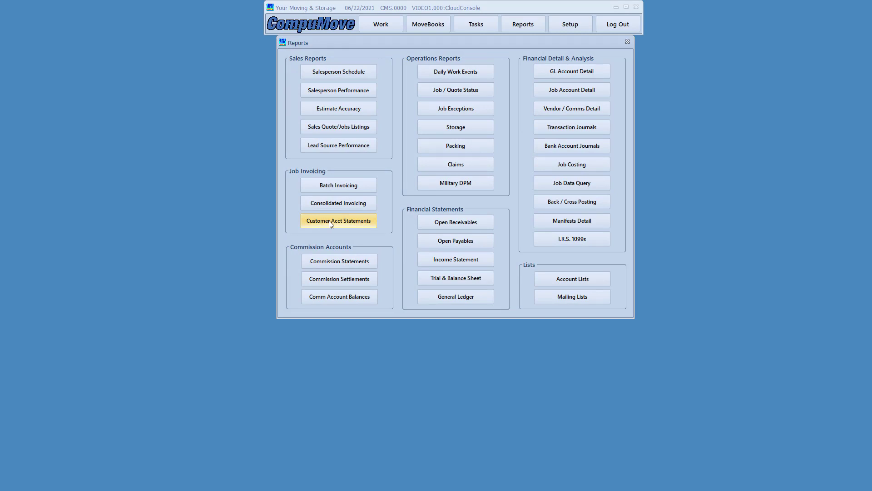
pyautogui.click(331, 222)
pyautogui.moveTo(480, 45); pyautogui.dragTo(401, 52)
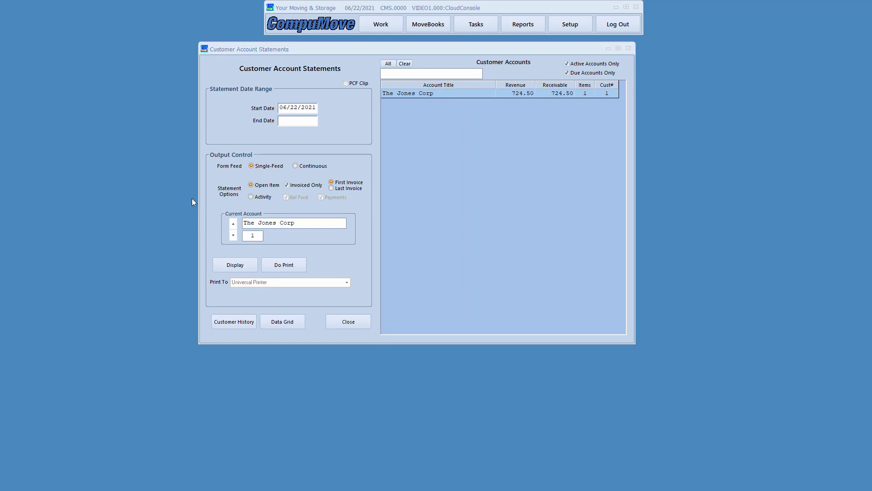
pyautogui.moveTo(256, 190); pyautogui.dragTo(372, 192)
pyautogui.moveTo(238, 192); pyautogui.dragTo(358, 208)
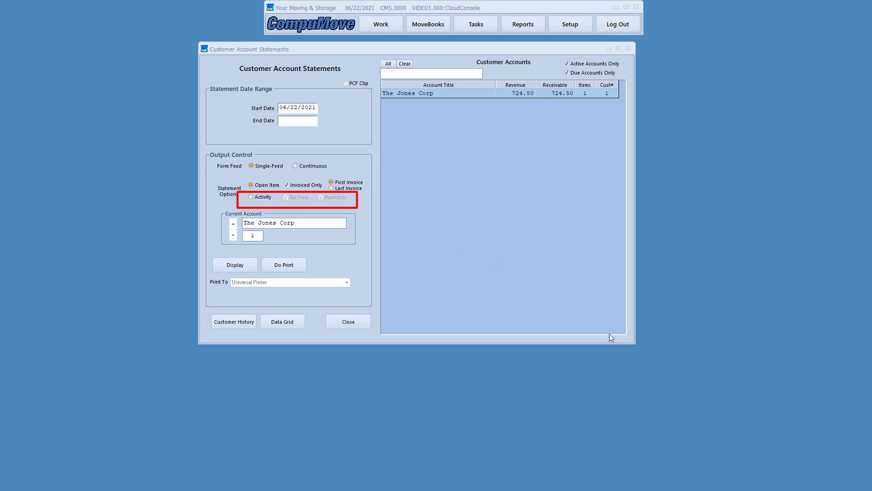
pyautogui.press('Escape')
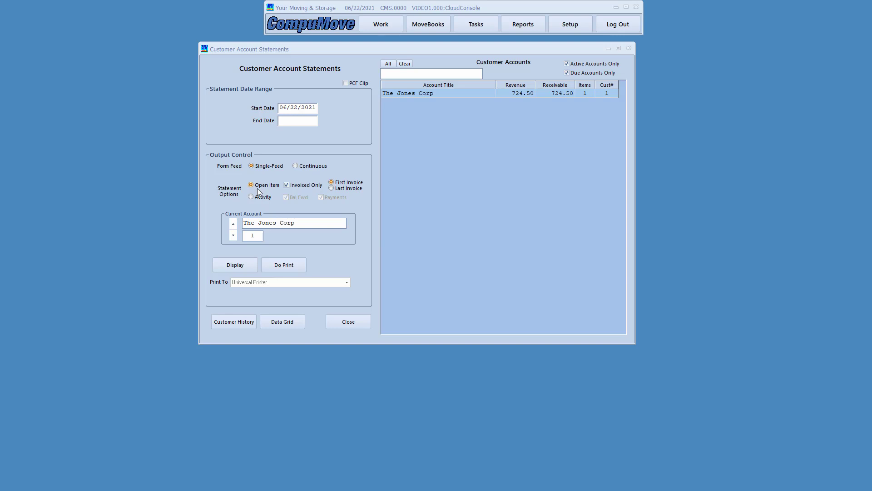
# Display The Jones Corp's Open Item statement, examine its open invoice and balance due, and close it
pyautogui.click(234, 263)
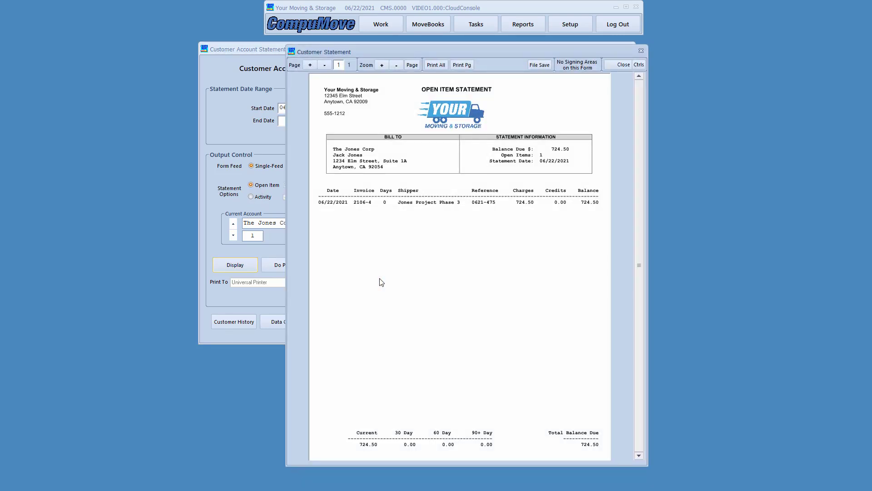
pyautogui.moveTo(490, 53); pyautogui.dragTo(438, 45)
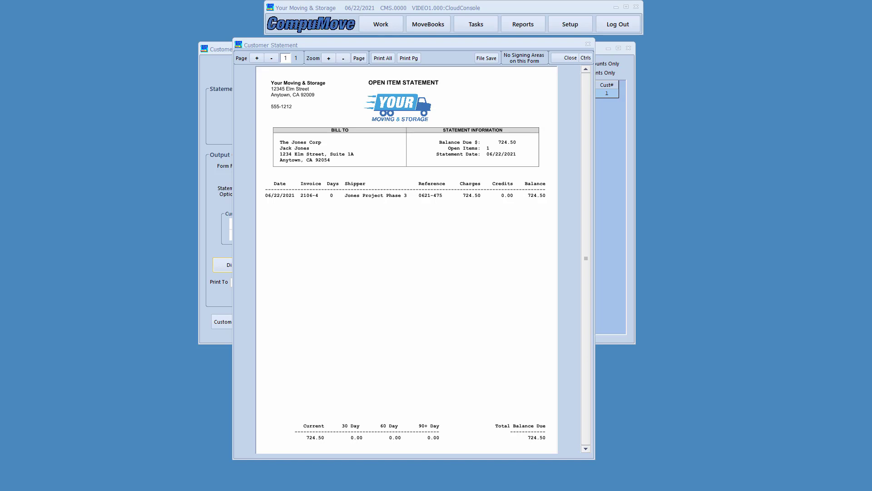
pyautogui.click(566, 59)
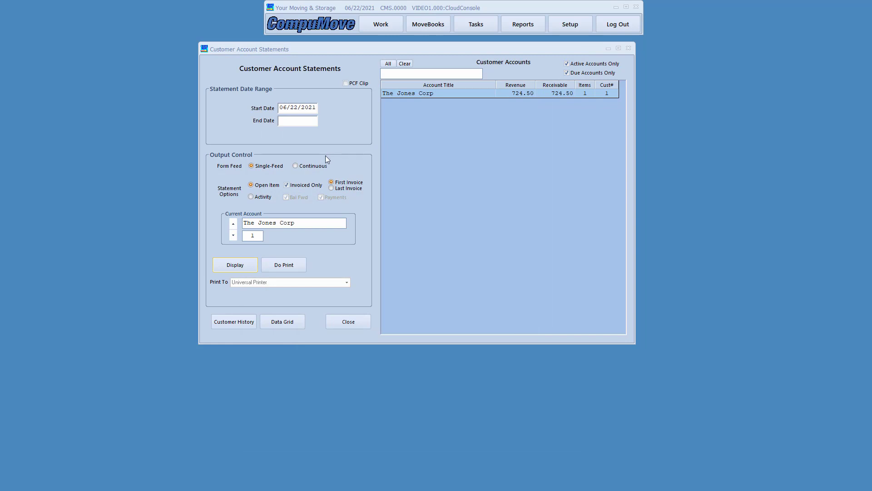
# Set the statement option to Activity with a date range from 06/01/2021 to 06/25/2021
pyautogui.click(261, 197)
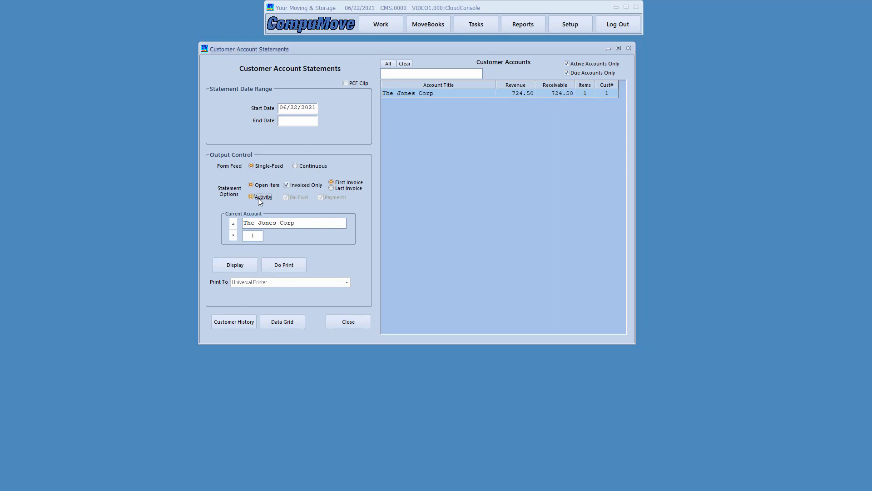
pyautogui.click(290, 107)
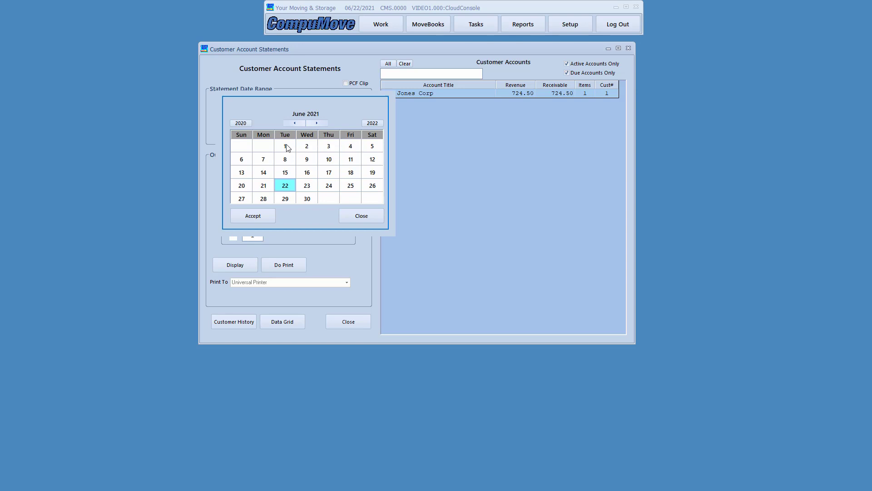
pyautogui.doubleClick(286, 145)
pyautogui.click(292, 121)
pyautogui.doubleClick(352, 184)
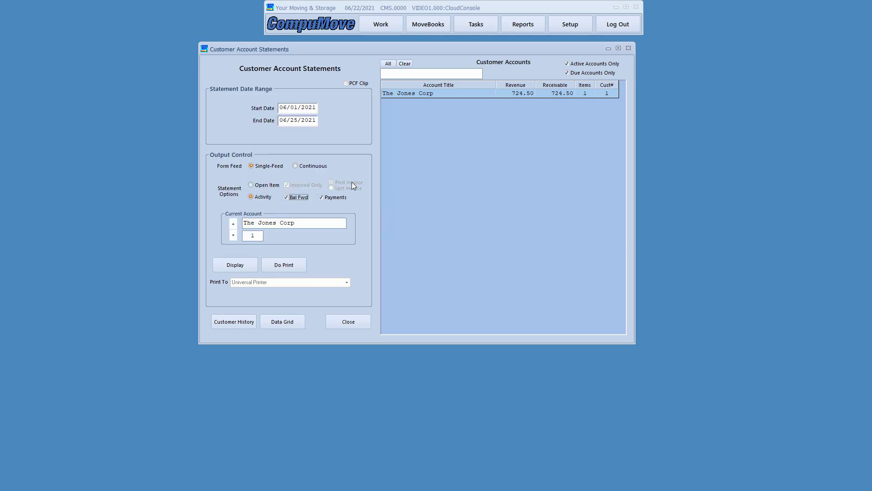
# Display The Jones Corp's Activity statement and examine each job's charges, the payment credit and the remaining balance
pyautogui.click(248, 265)
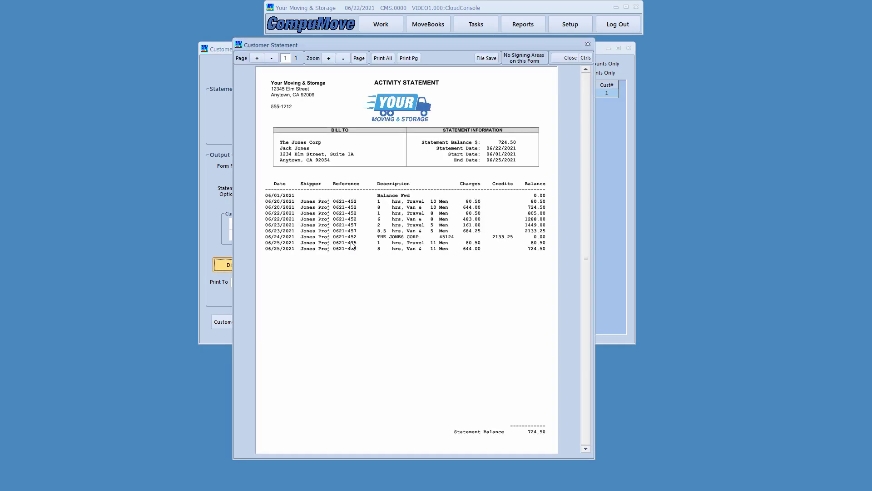
pyautogui.moveTo(422, 45); pyautogui.dragTo(431, 53)
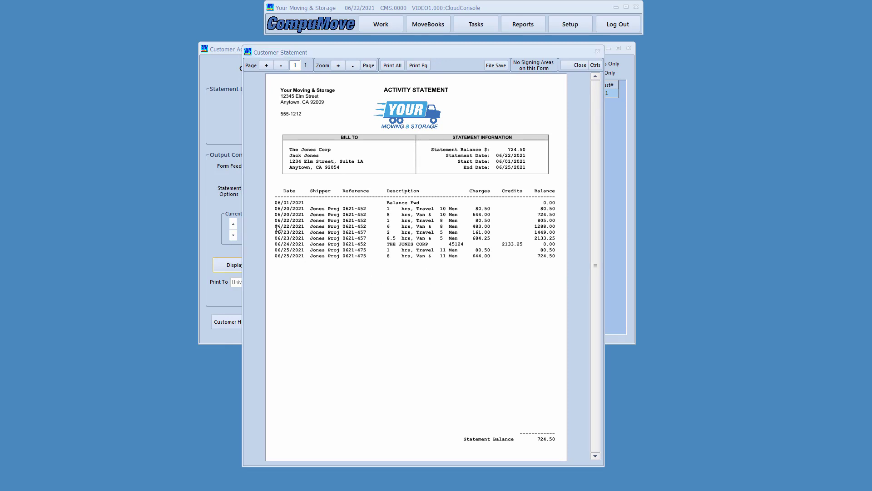
pyautogui.moveTo(271, 208)
pyautogui.mouseDown()
pyautogui.moveTo(374, 218)
pyautogui.moveTo(560, 217)
pyautogui.mouseUp()
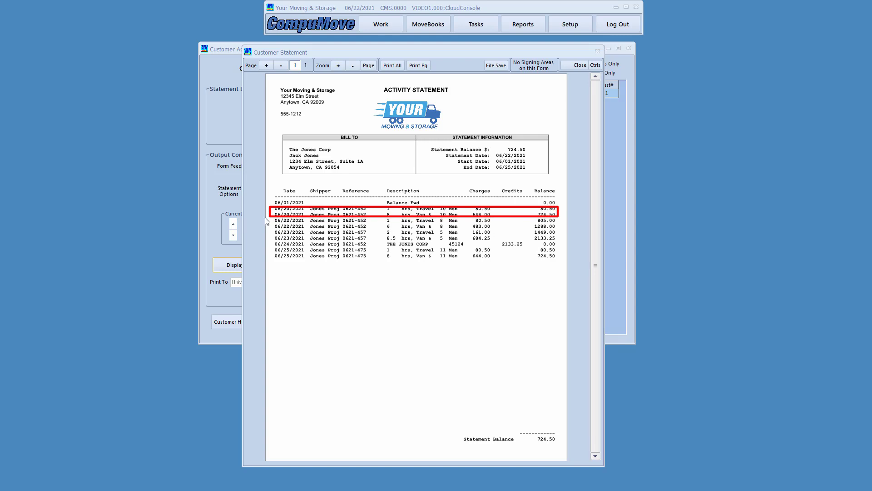
pyautogui.moveTo(272, 217)
pyautogui.mouseDown()
pyautogui.moveTo(304, 232)
pyautogui.moveTo(571, 230)
pyautogui.mouseUp()
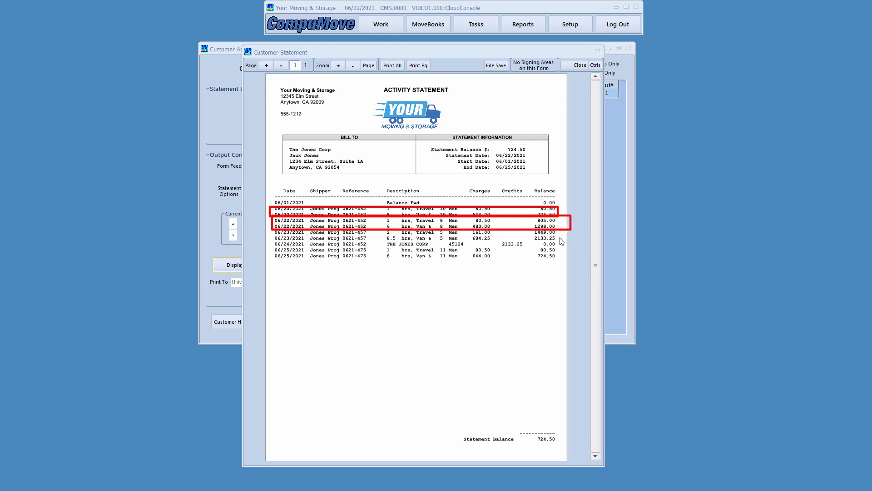
pyautogui.moveTo(273, 230); pyautogui.dragTo(541, 254)
pyautogui.press('Escape')
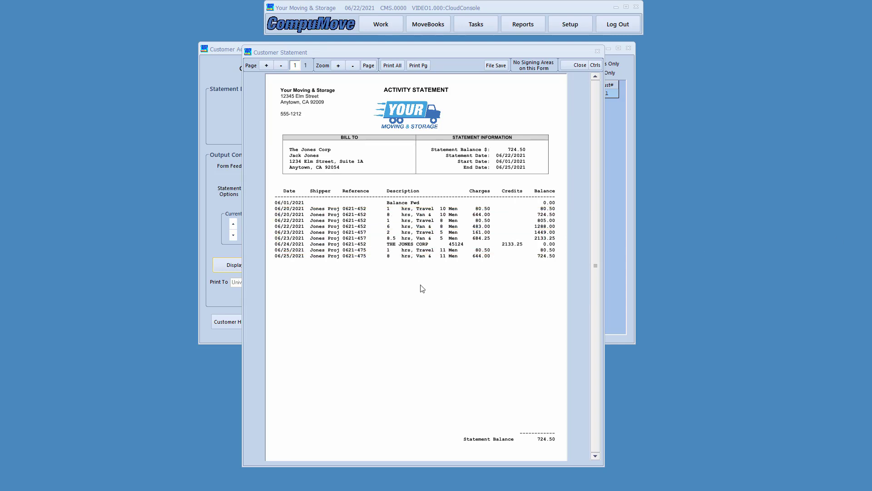
pyautogui.moveTo(271, 245); pyautogui.dragTo(561, 251)
pyautogui.moveTo(268, 248)
pyautogui.mouseDown()
pyautogui.moveTo(337, 262)
pyautogui.moveTo(551, 271)
pyautogui.moveTo(562, 267)
pyautogui.moveTo(546, 256)
pyautogui.moveTo(558, 259)
pyautogui.mouseUp()
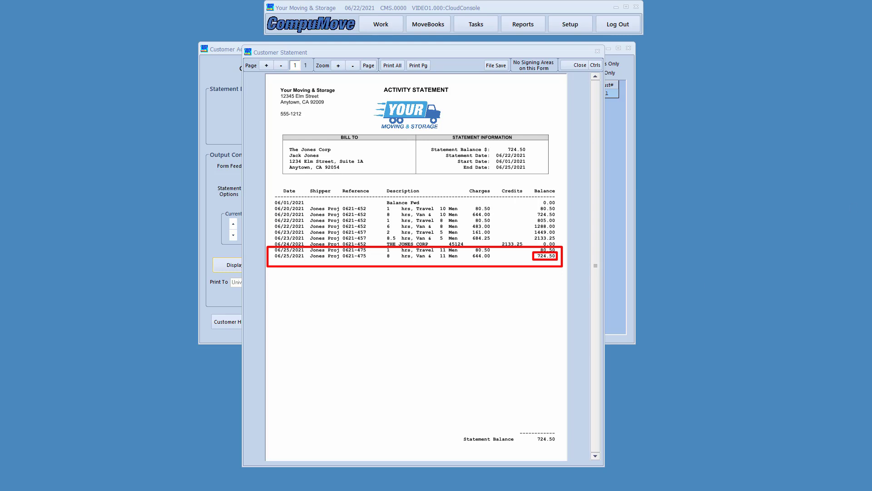
# Close The Jones Corp's Activity statement and examine the Open Item options among the statement settings
pyautogui.press('Escape')
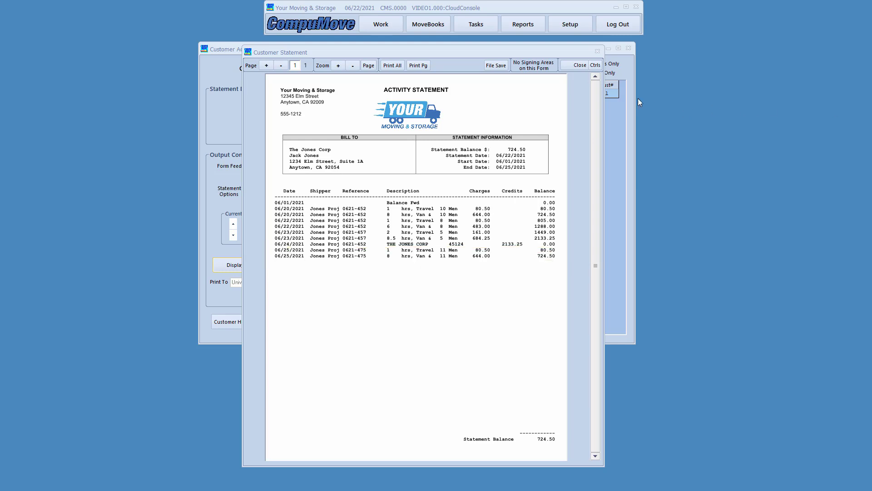
pyautogui.click(573, 66)
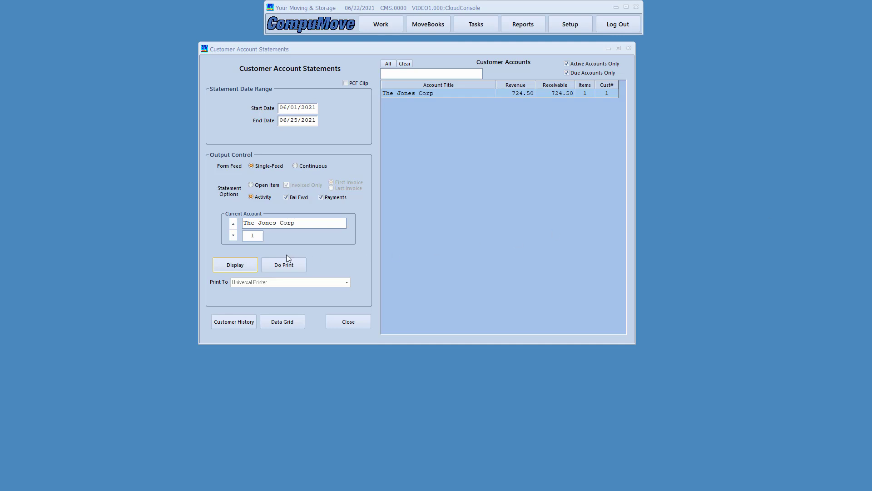
pyautogui.moveTo(236, 175)
pyautogui.mouseDown()
pyautogui.moveTo(291, 190)
pyautogui.moveTo(372, 195)
pyautogui.mouseUp()
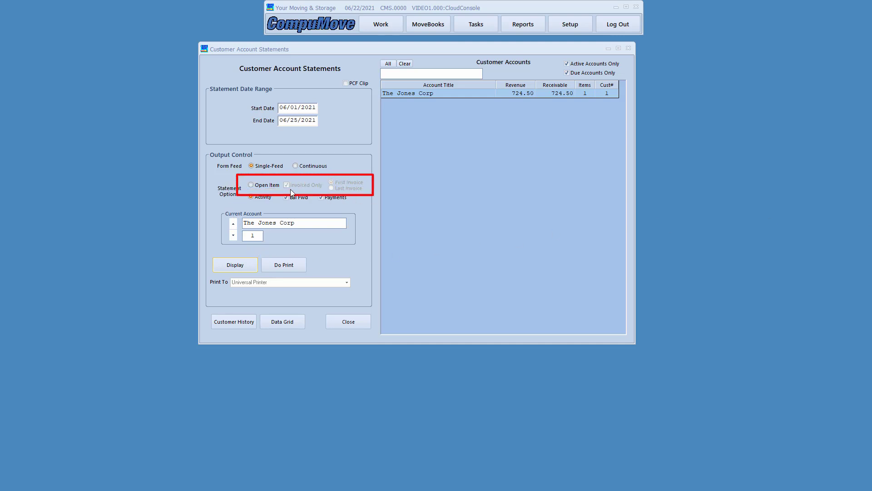
pyautogui.moveTo(315, 194); pyautogui.dragTo(326, 194)
pyautogui.press('Escape')
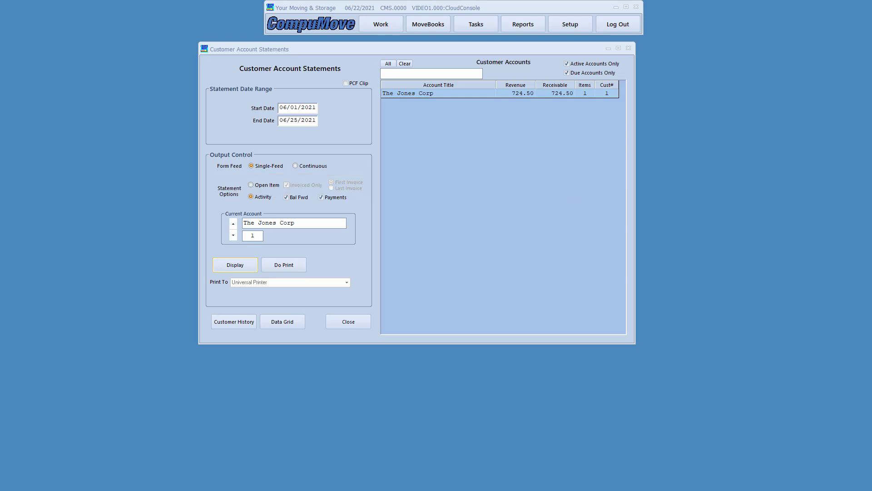
# Set the statement option to Open Item, try Last Invoice, and choose First Invoice as the invoice basis
pyautogui.click(263, 185)
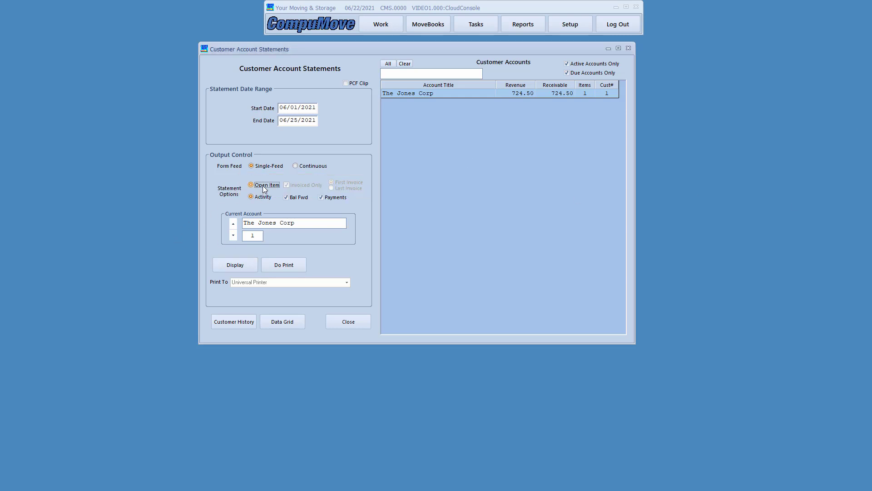
pyautogui.click(349, 189)
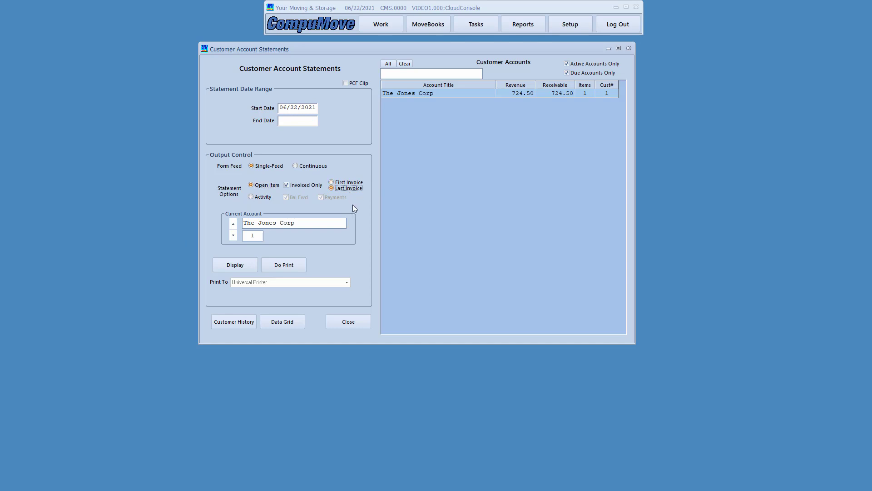
pyautogui.click(344, 182)
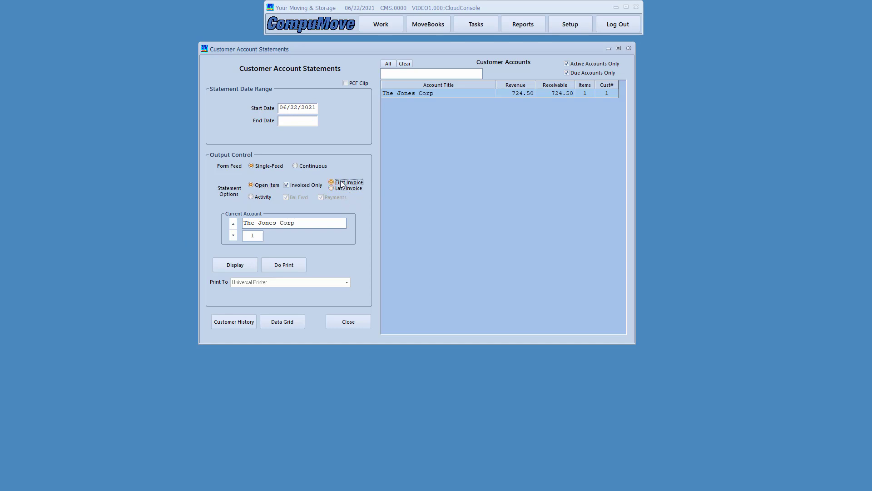
# Check the Activity option, return to Open Item with First Invoice, and display The Jones Corp's Open Item statement
pyautogui.click(260, 198)
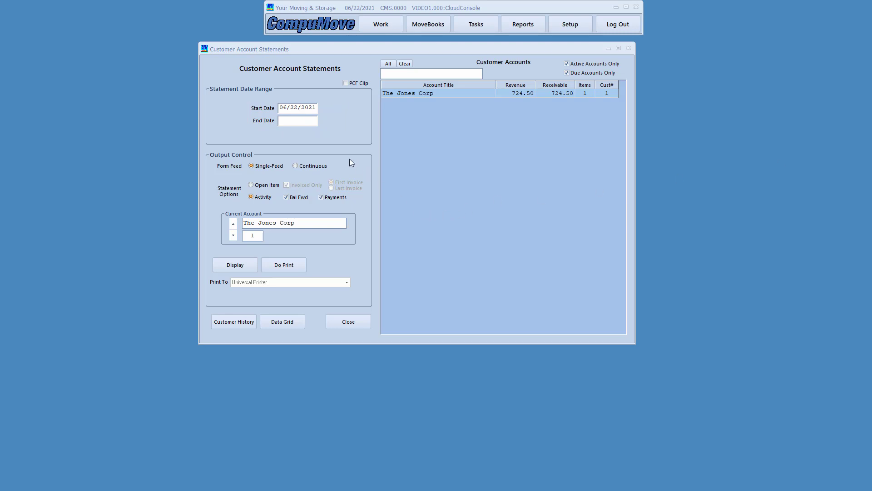
pyautogui.click(262, 184)
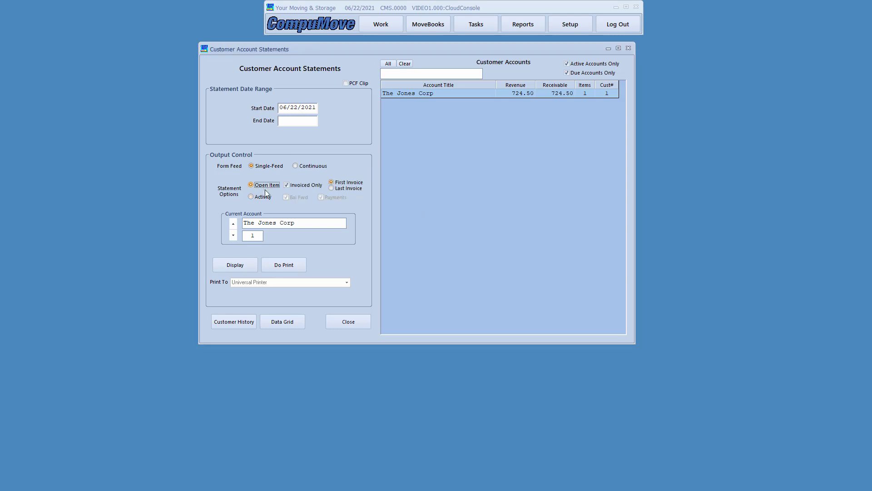
pyautogui.click(231, 269)
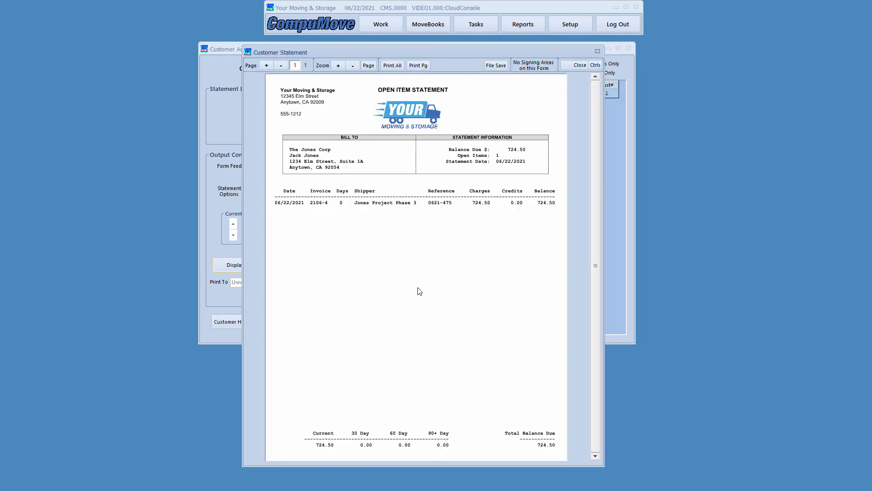